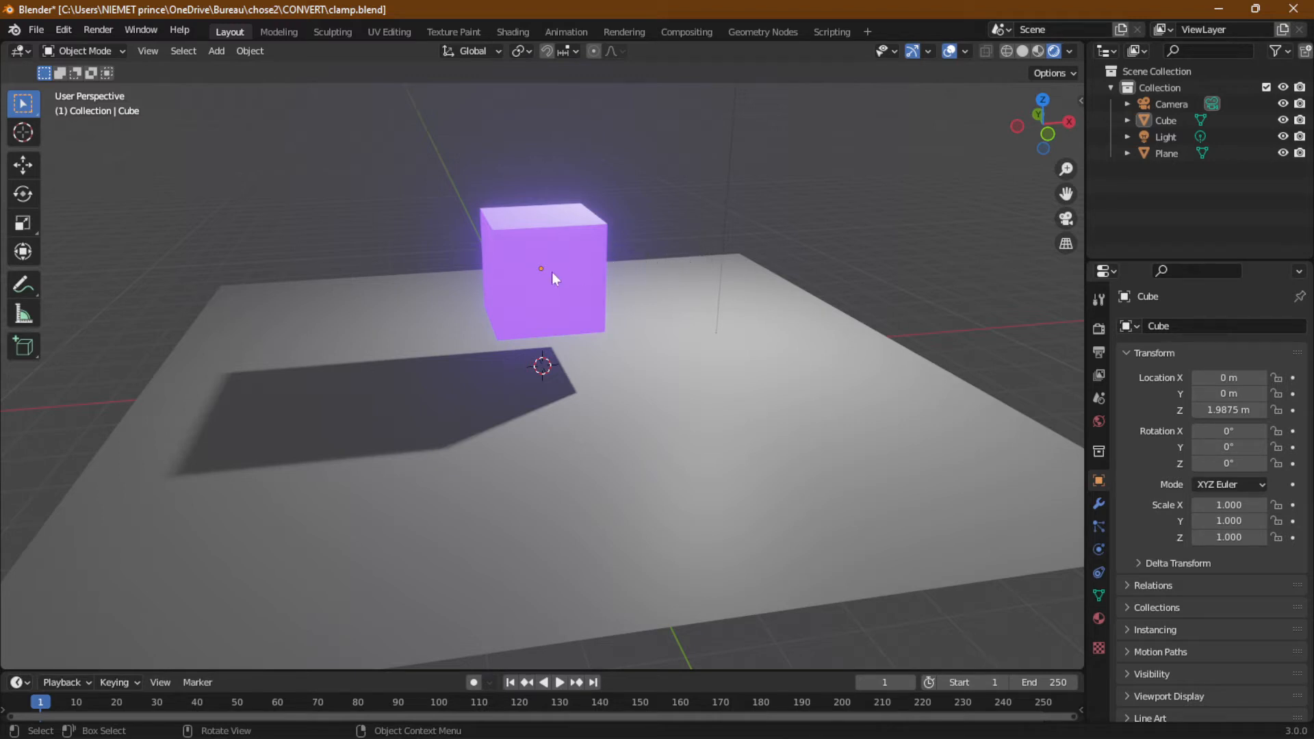
# Step: Start a new scene file from the General template in place of the open clamp.blend project
pyautogui.click(37, 32)
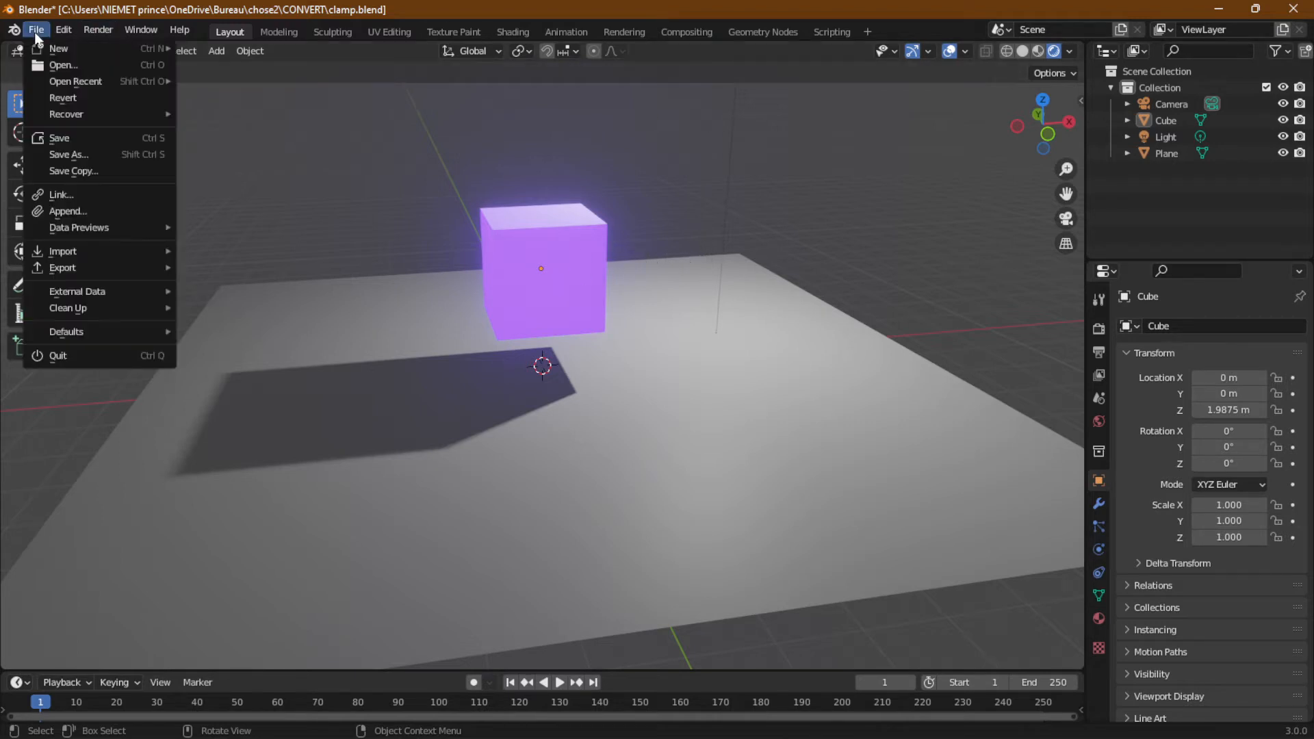
pyautogui.moveTo(61, 49)
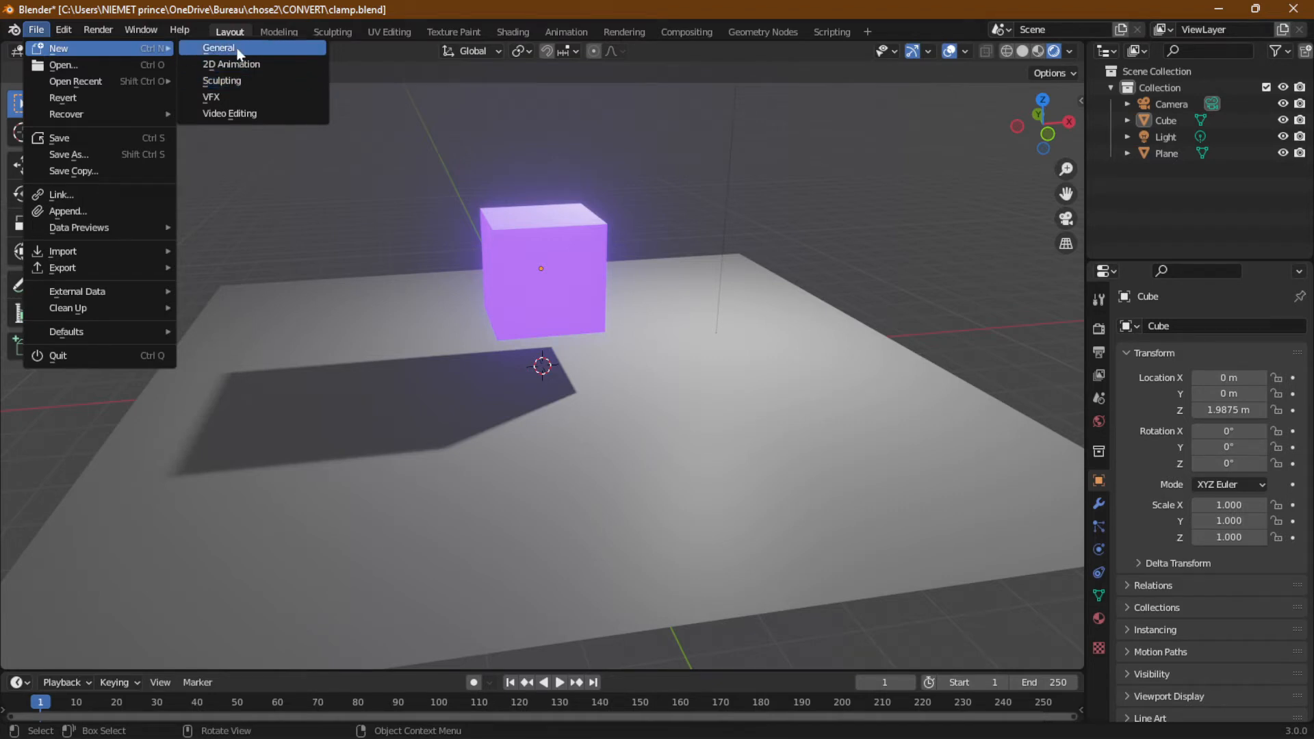
pyautogui.click(219, 48)
pyautogui.click(687, 408)
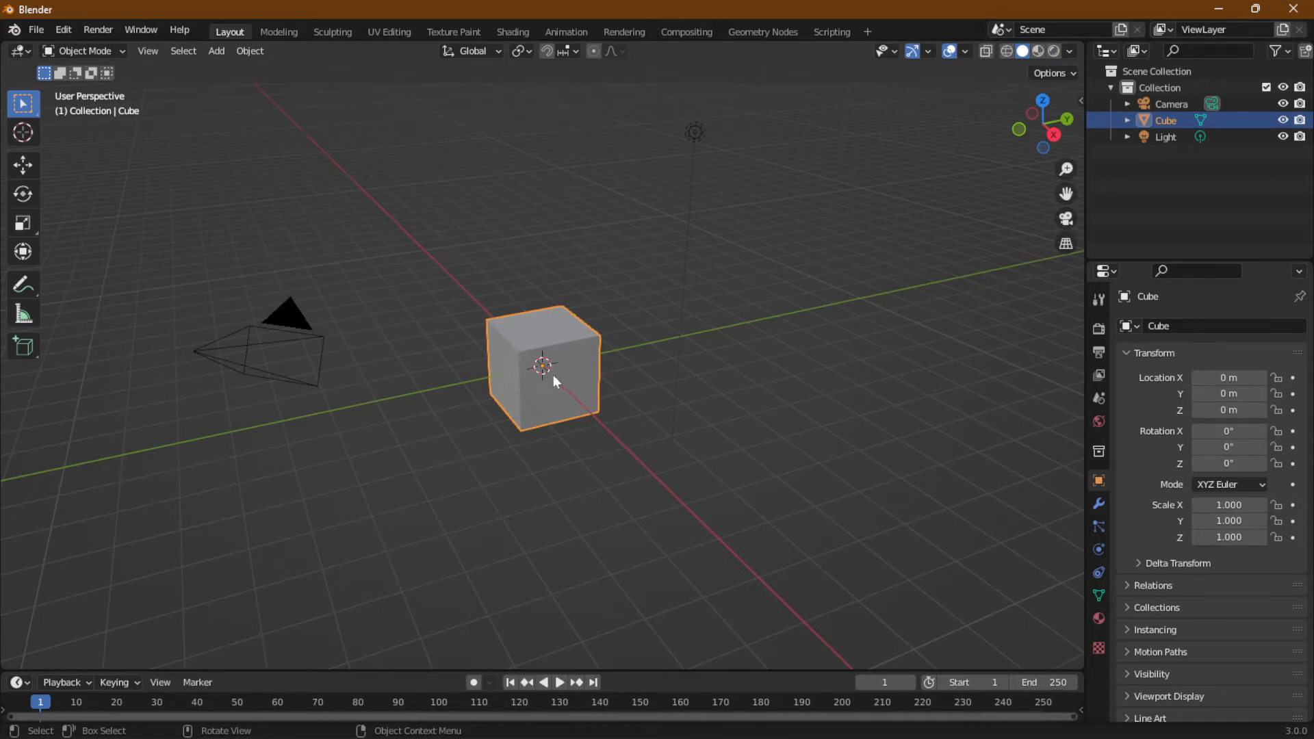
# Step: Delete the default cube and add a new mesh cube at the world origin
pyautogui.press('Delete')
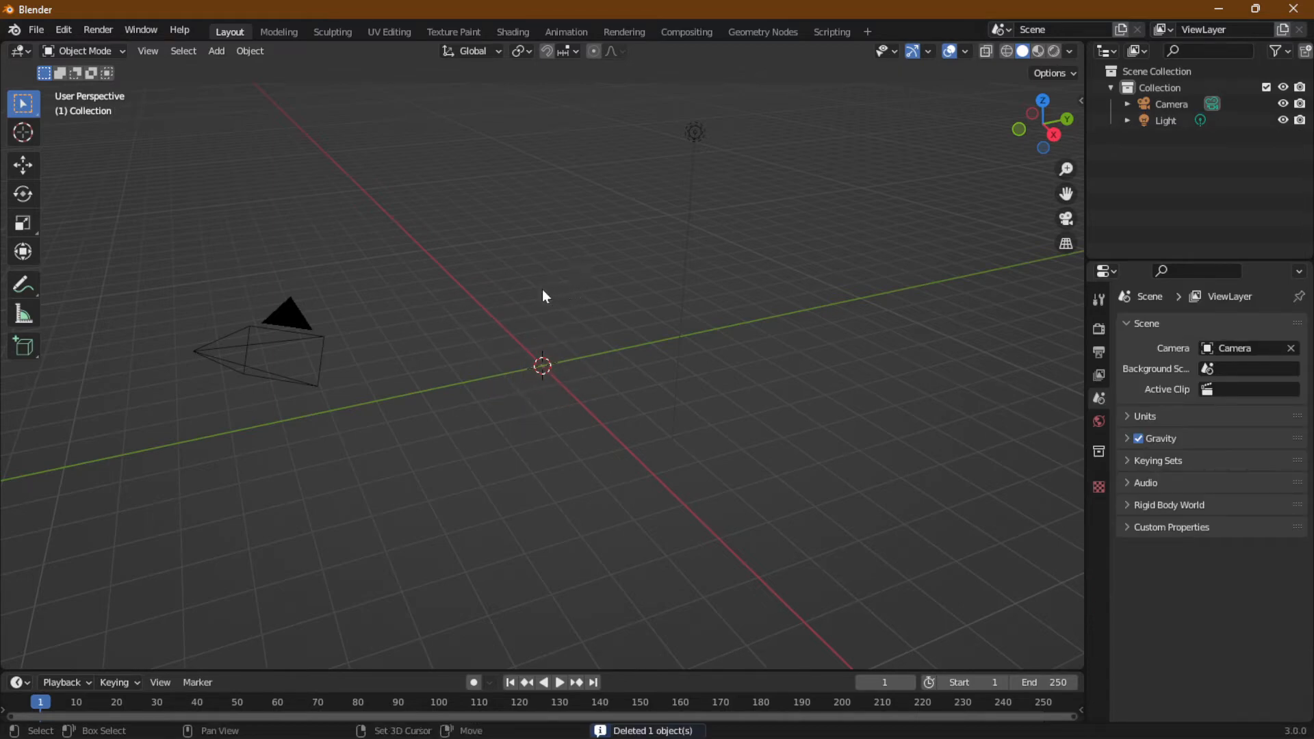
pyautogui.hotkey('shift', 'a')
pyautogui.click(216, 51)
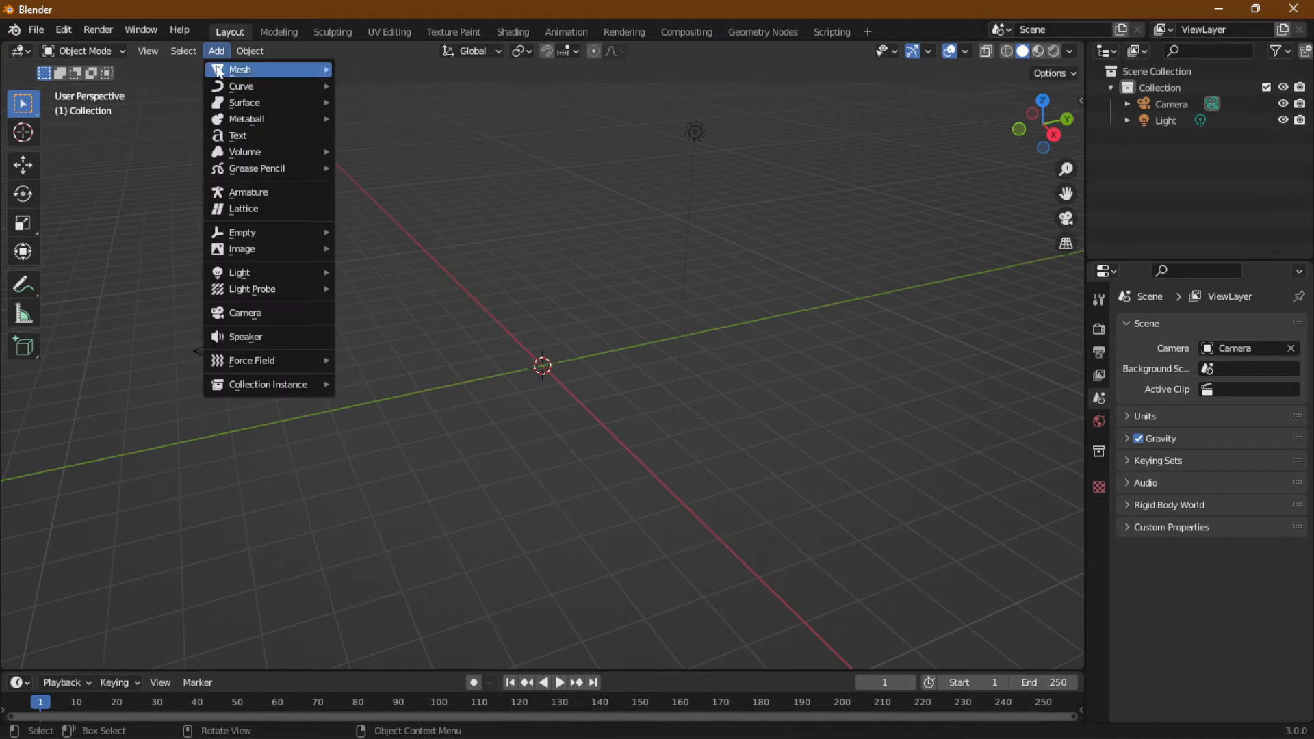
pyautogui.moveTo(268, 72)
pyautogui.click(383, 85)
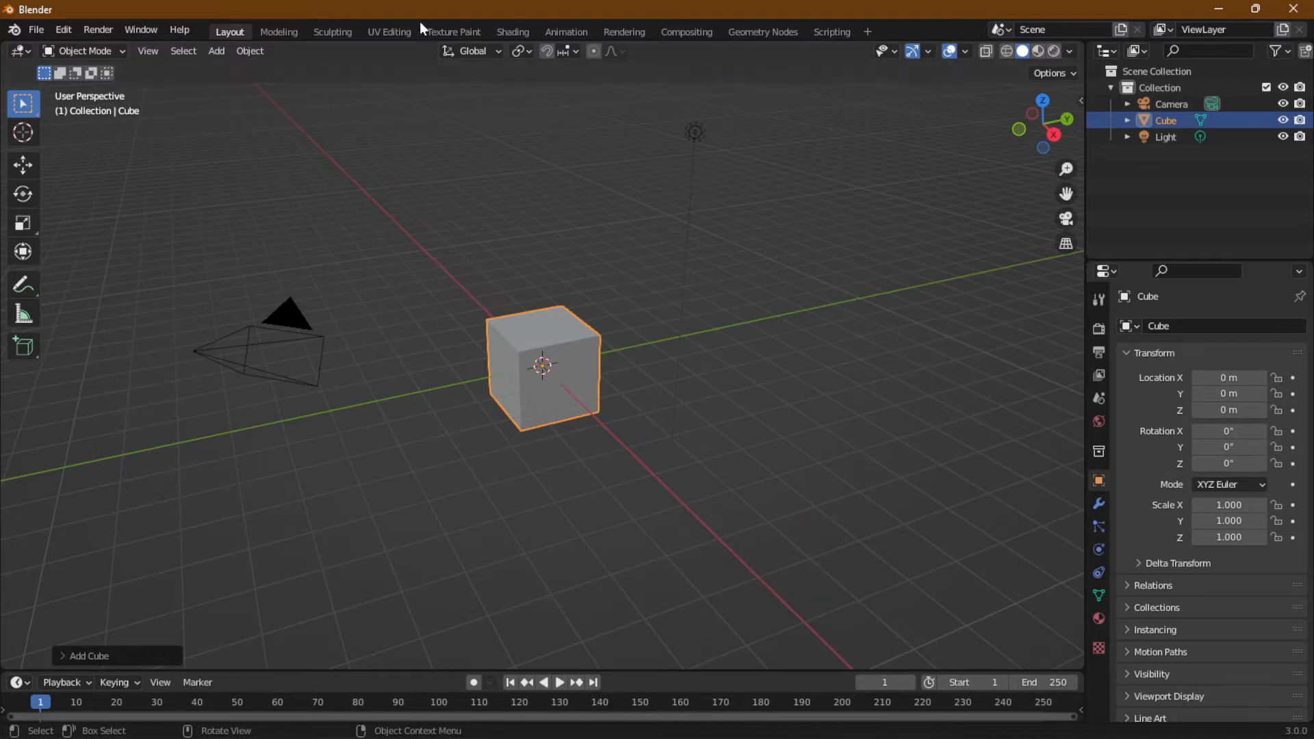
# Step: Add a mesh plane at the world origin, passing through the middle of the cube
pyautogui.click(250, 50)
pyautogui.moveTo(376, 74)
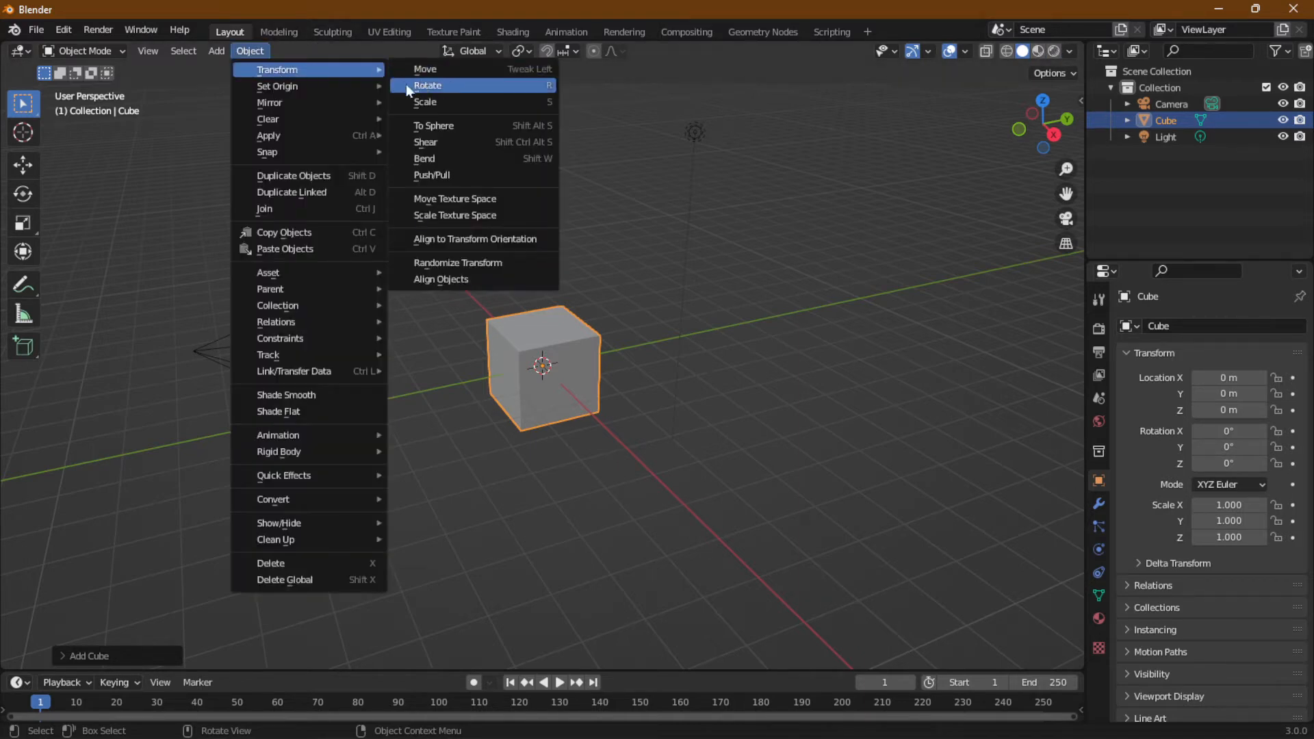
pyautogui.click(217, 52)
pyautogui.moveTo(260, 69)
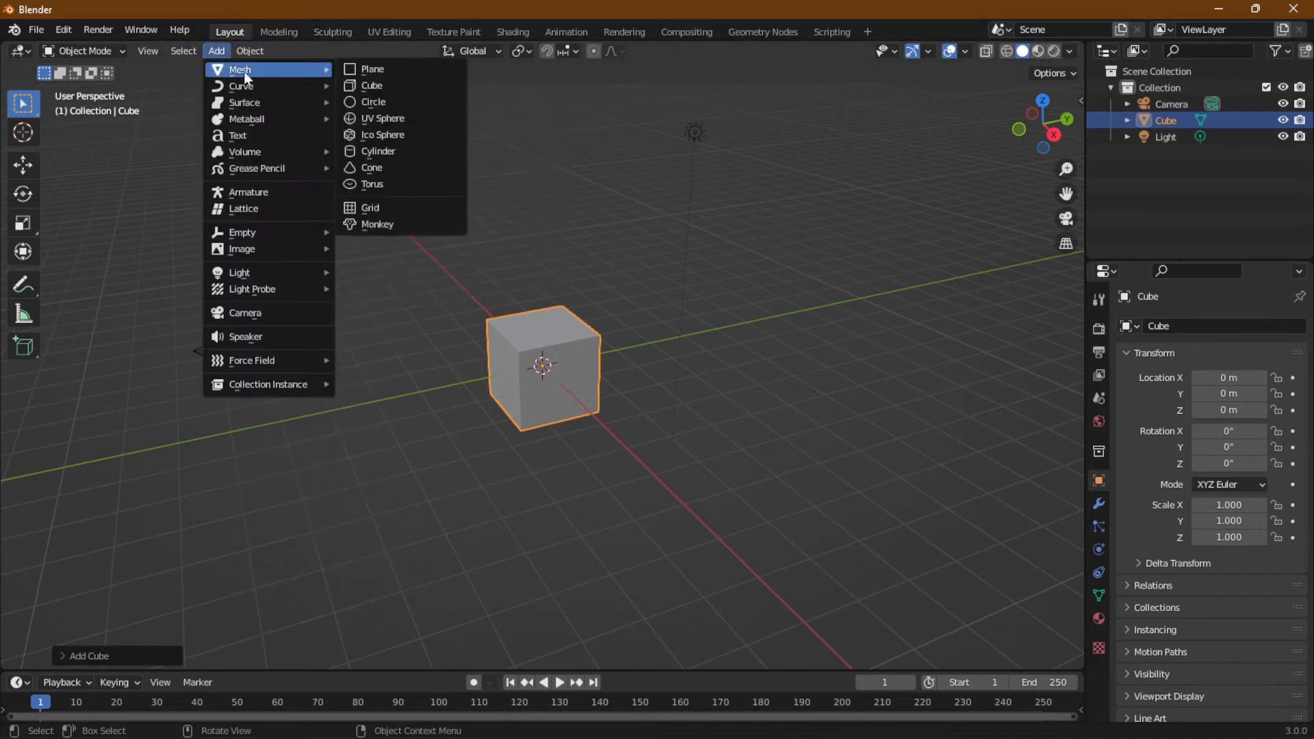
pyautogui.click(366, 71)
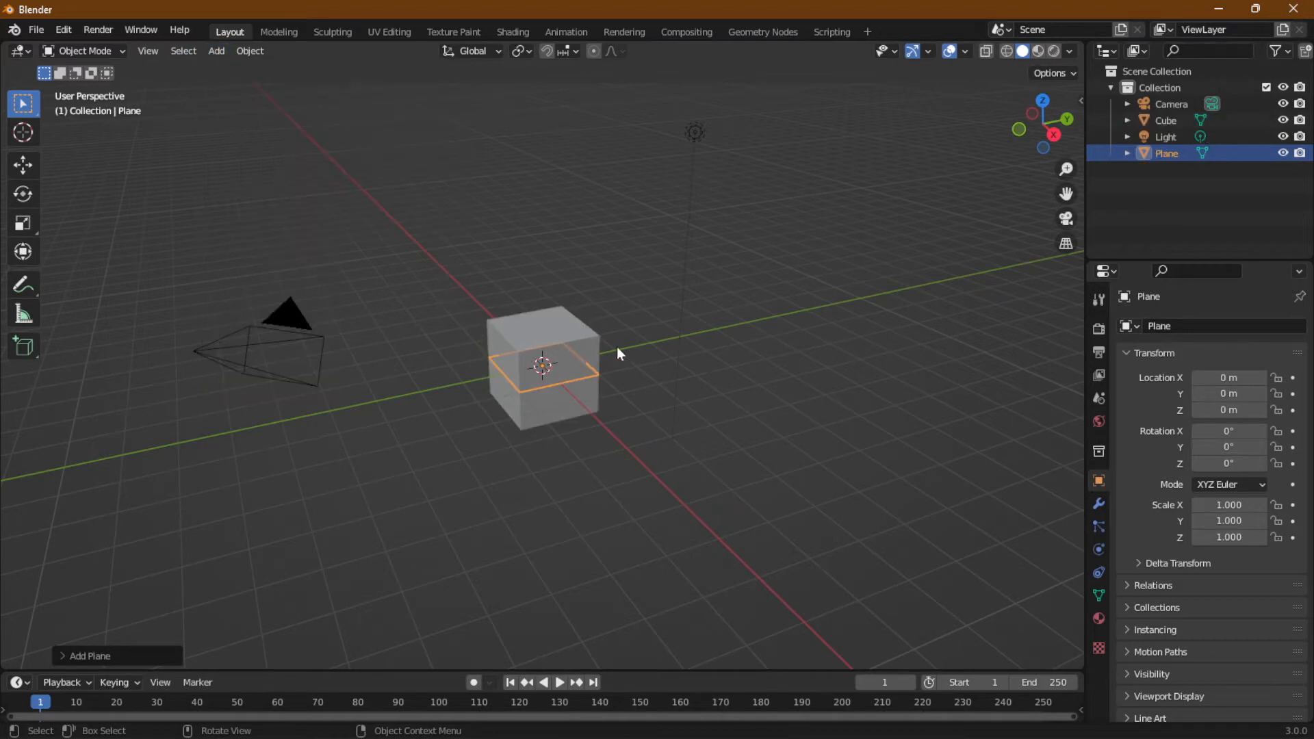
# Step: Scale the plane up uniformly to about 7.7 so that it forms a large floor around the cube
pyautogui.press('s')
pyautogui.click(1026, 196)
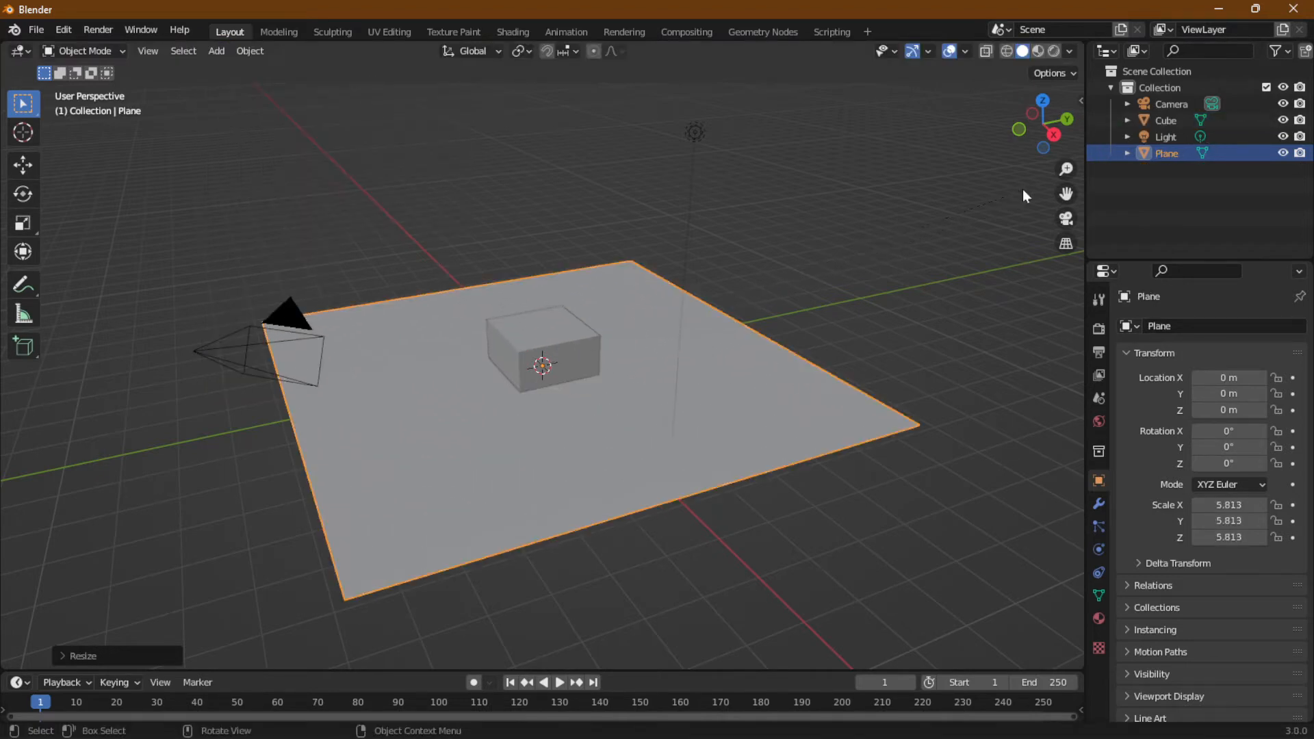
pyautogui.press('s')
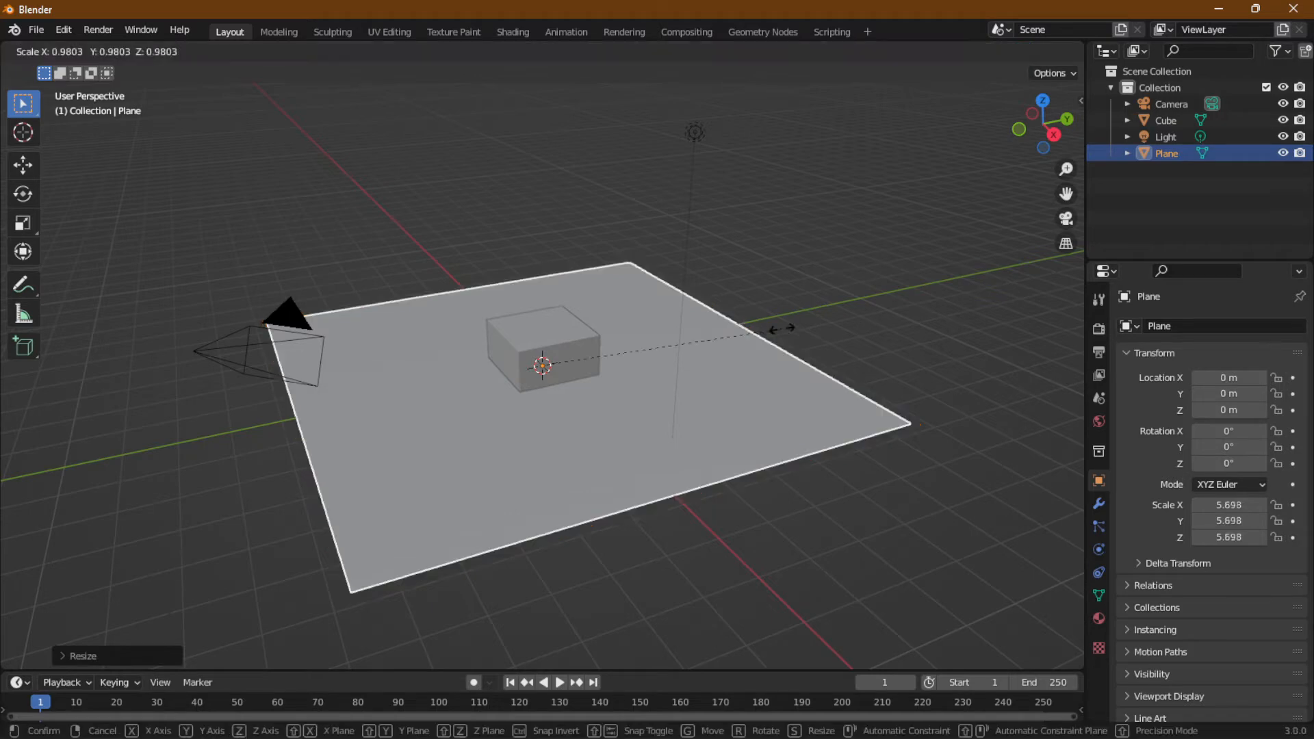
pyautogui.click(910, 133)
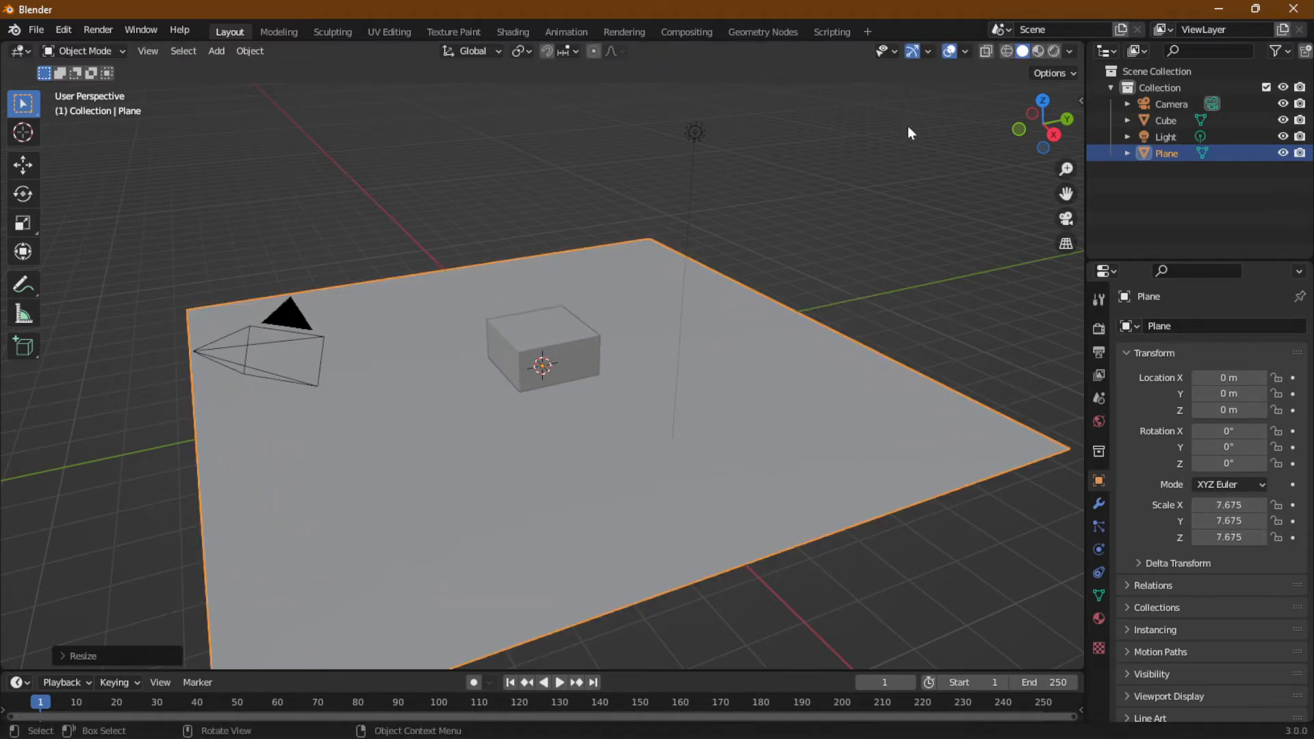
# Step: In the Shading workspace, create a new material for the plane and display the 3D view in Rendered shading
pyautogui.click(1054, 52)
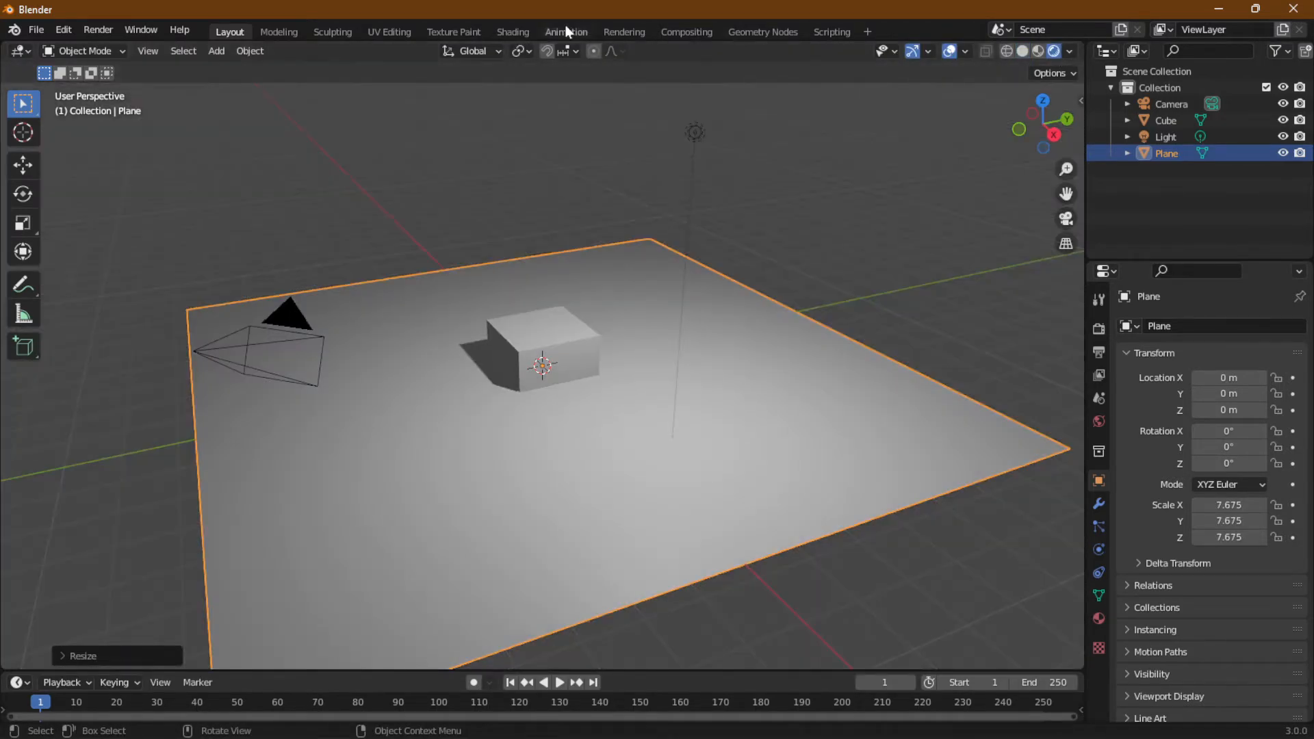
pyautogui.click(512, 33)
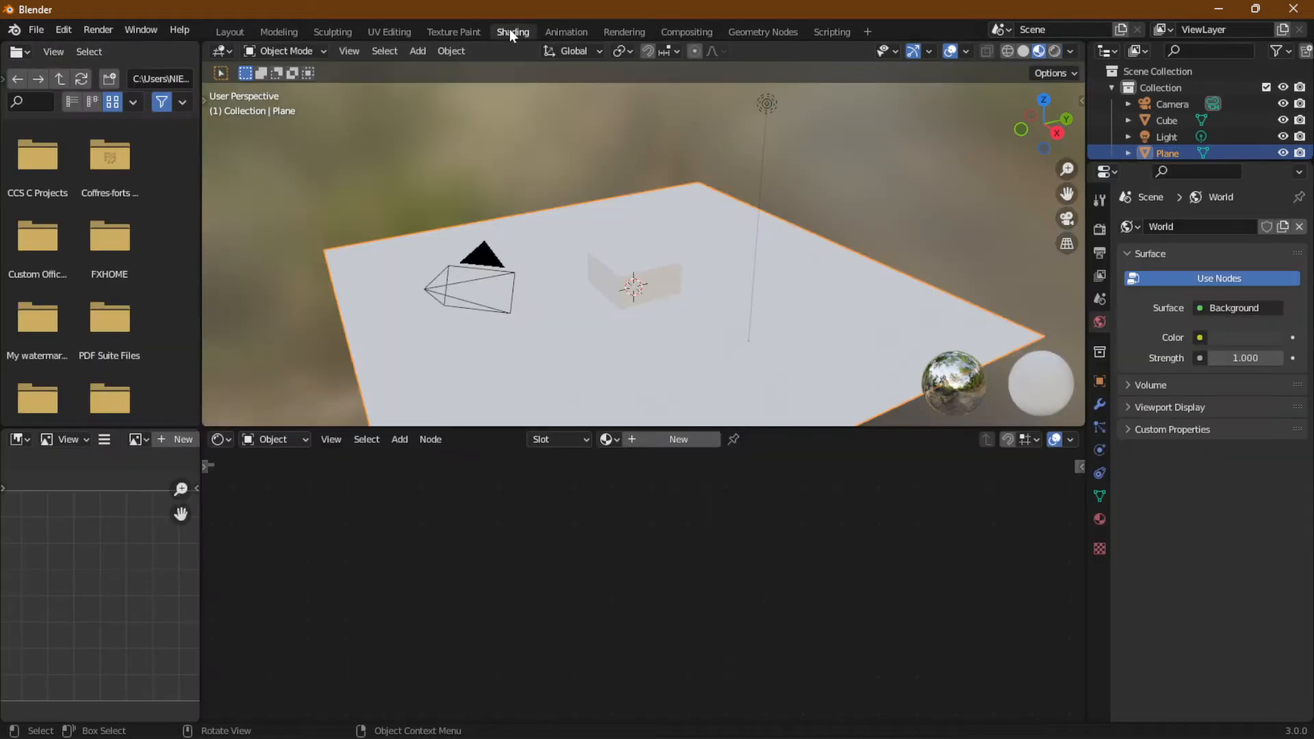
pyautogui.click(654, 441)
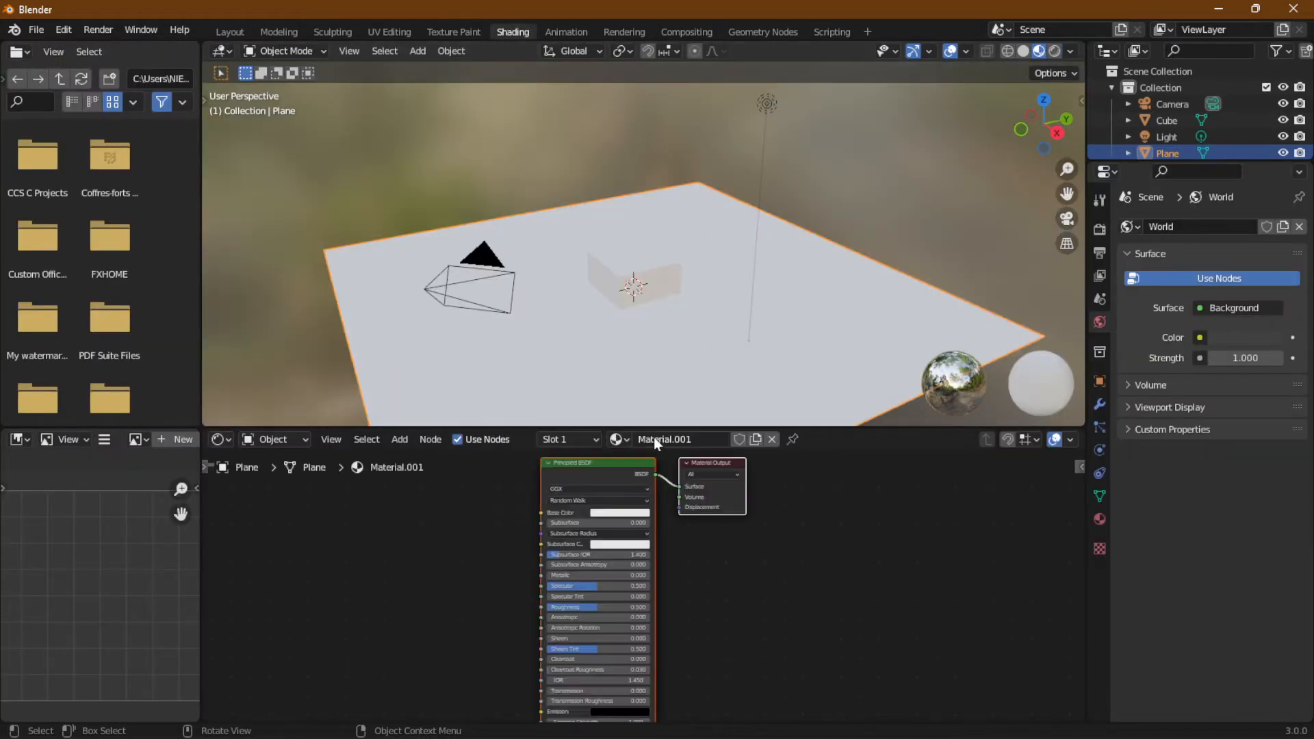
pyautogui.click(1056, 53)
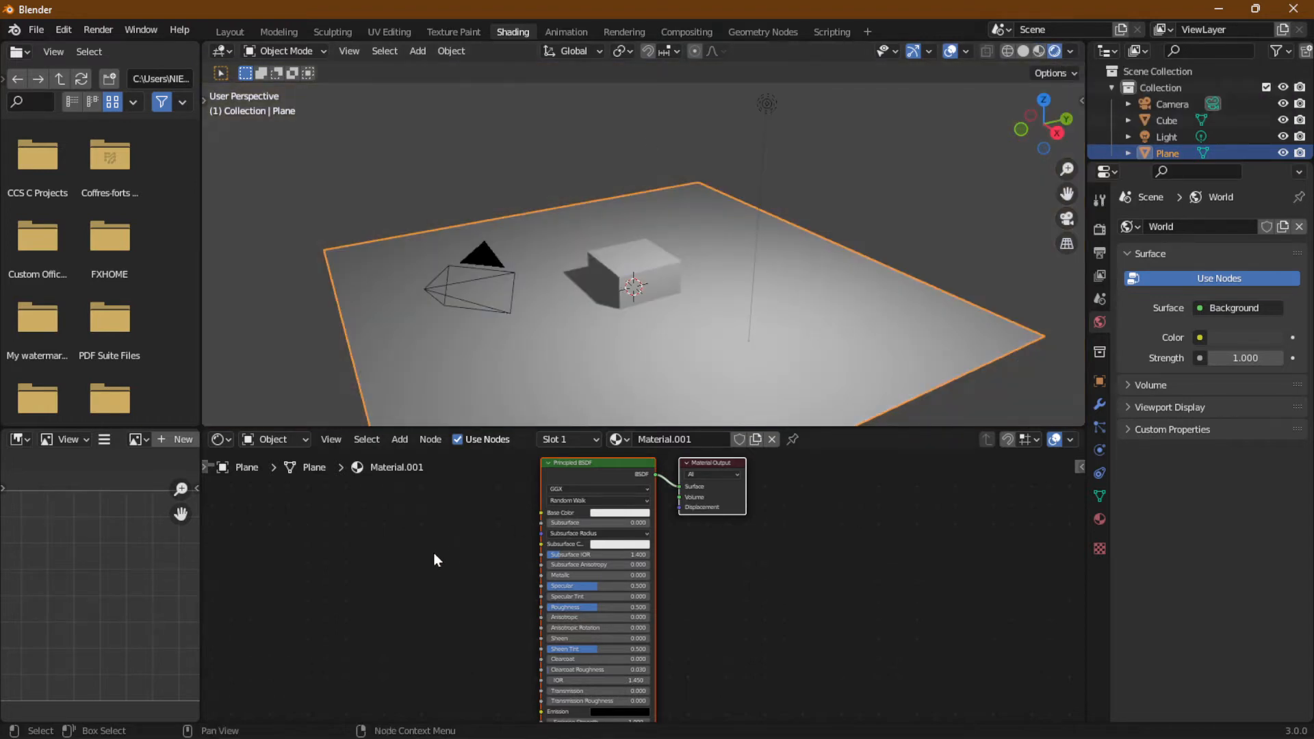
# Step: Add a Clamp converter node to the left of the Principled BSDF in the plane's material
pyautogui.scroll(3, 434, 560)
pyautogui.moveTo(434, 561); pyautogui.dragTo(514, 657, button='middle')
pyautogui.click(401, 193)
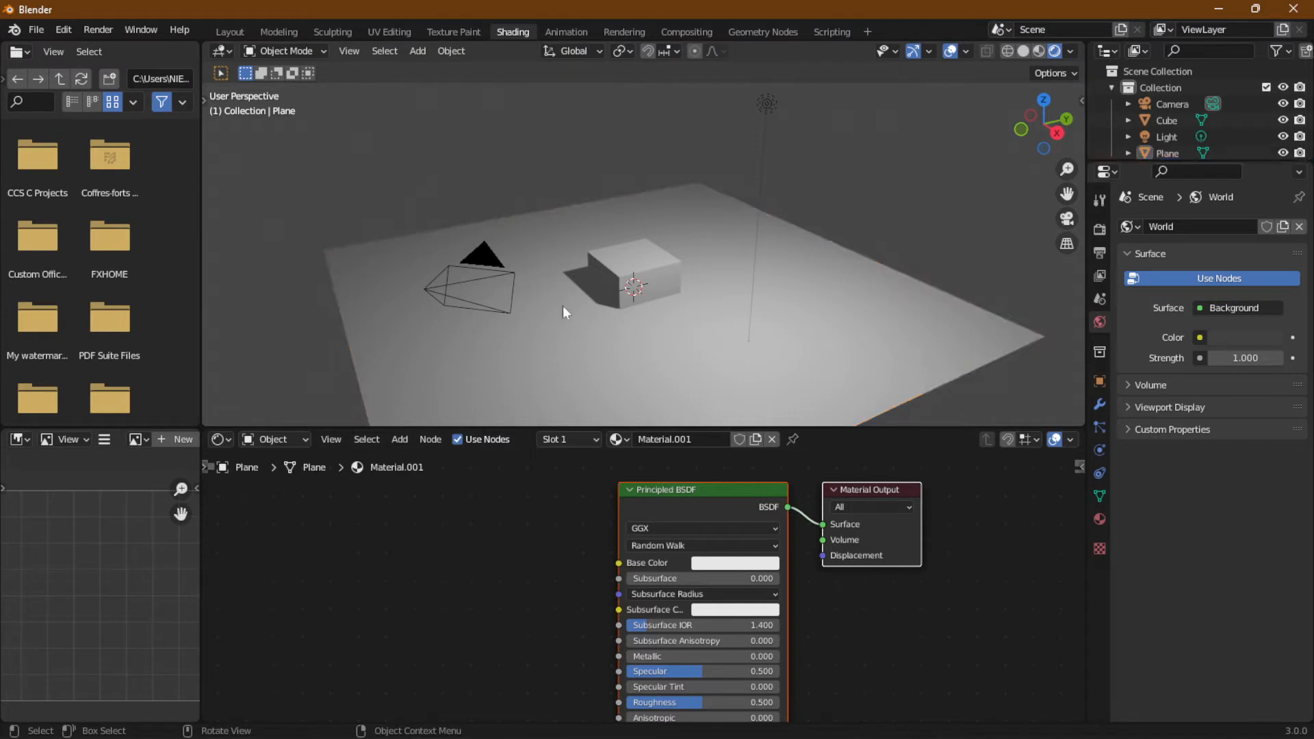
pyautogui.click(397, 439)
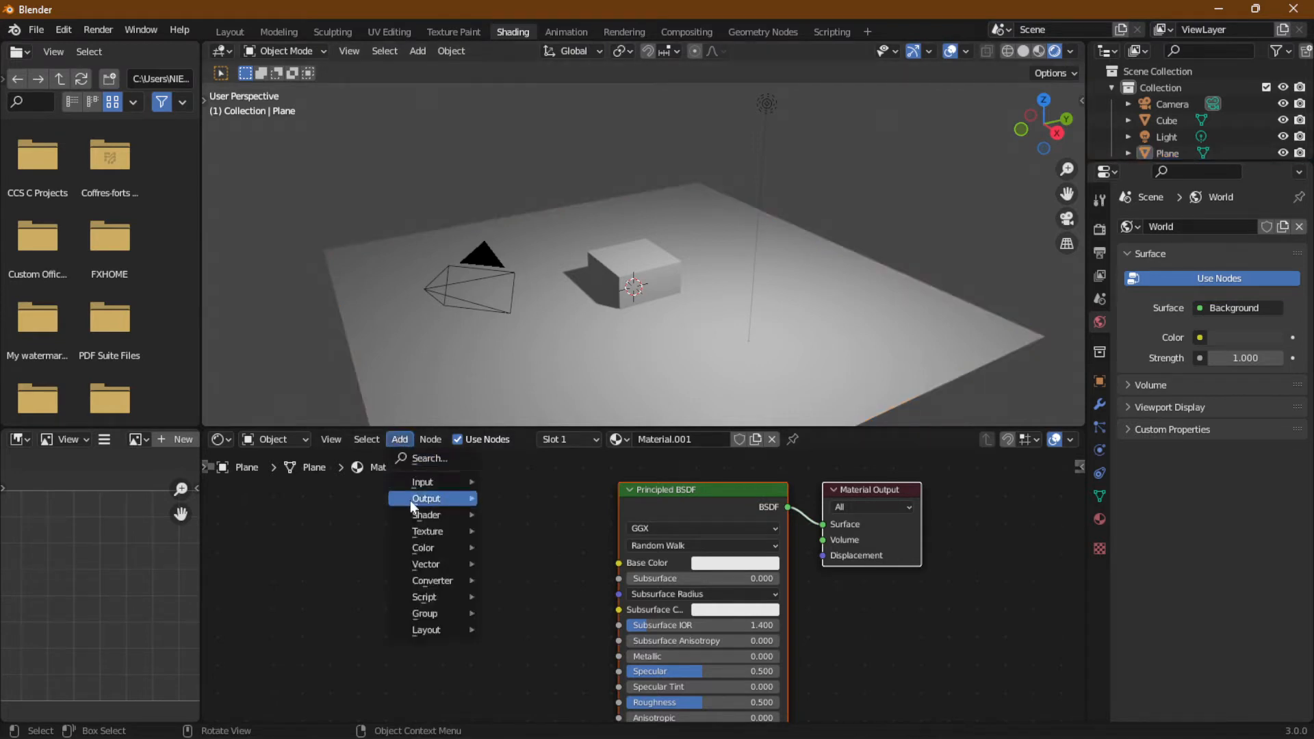
pyautogui.moveTo(414, 533)
pyautogui.moveTo(422, 577)
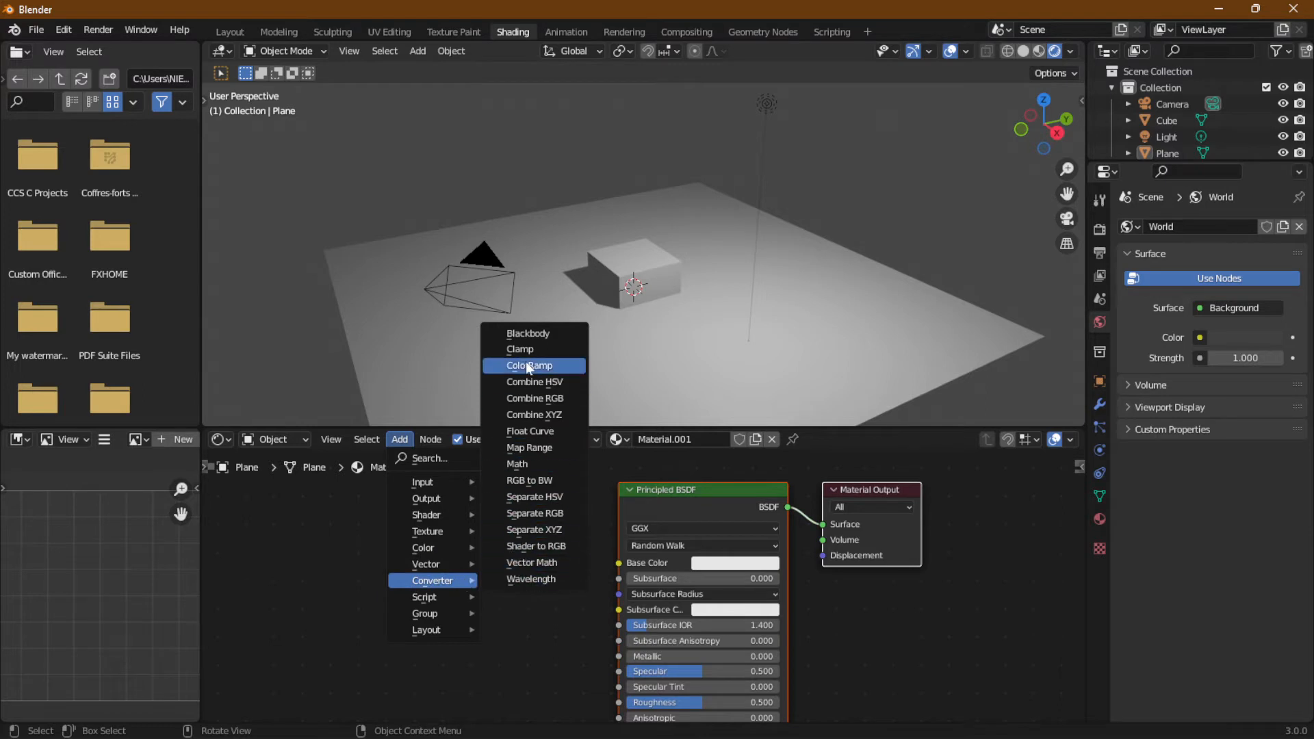
pyautogui.click(548, 352)
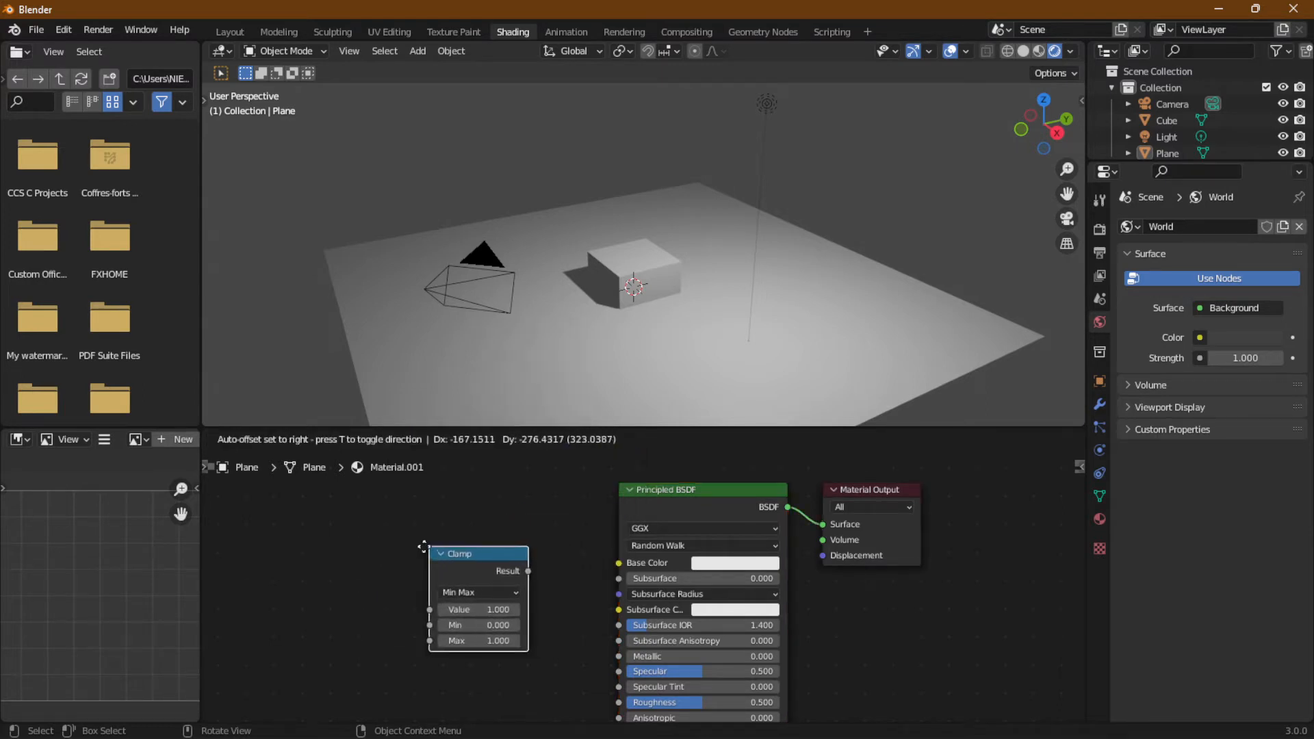
pyautogui.click(459, 541)
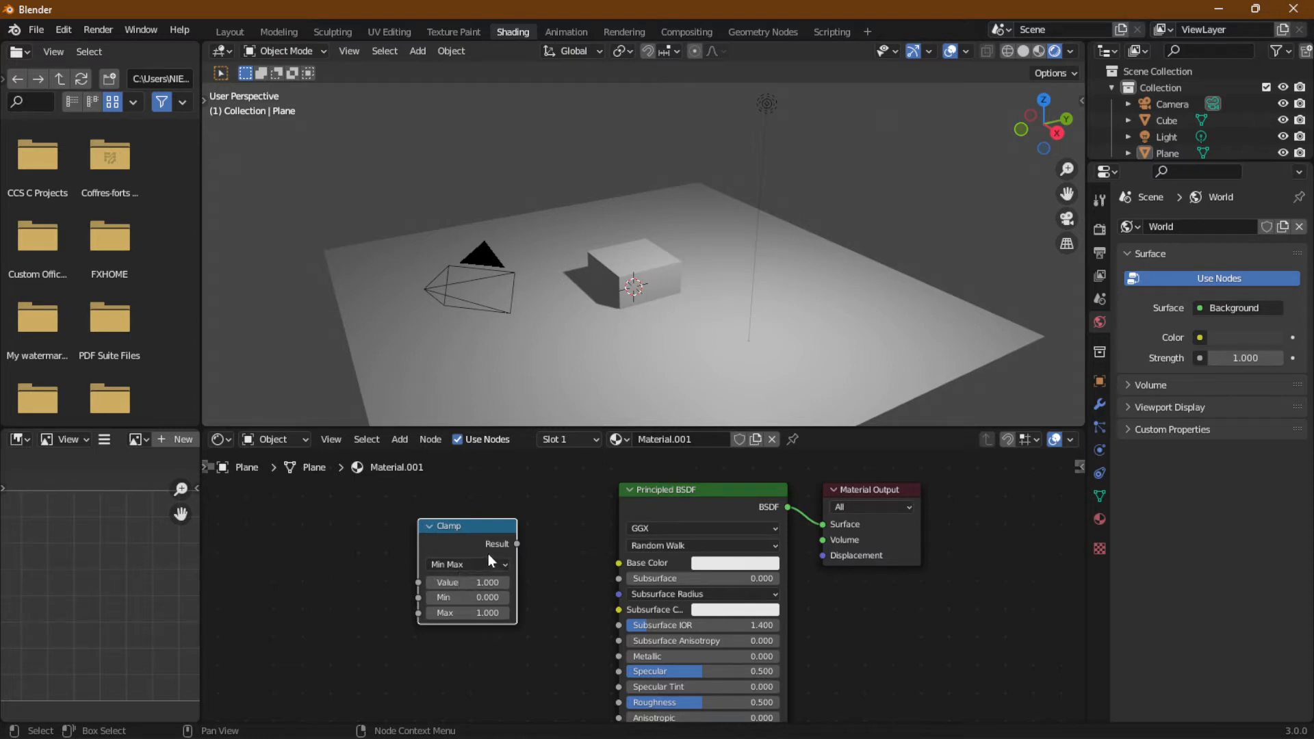
# Step: Move the Clamp node down beside the emission inputs of the plane material's Principled BSDF
pyautogui.scroll(3, 488, 553)
pyautogui.moveTo(466, 569); pyautogui.dragTo(601, 546, button='middle')
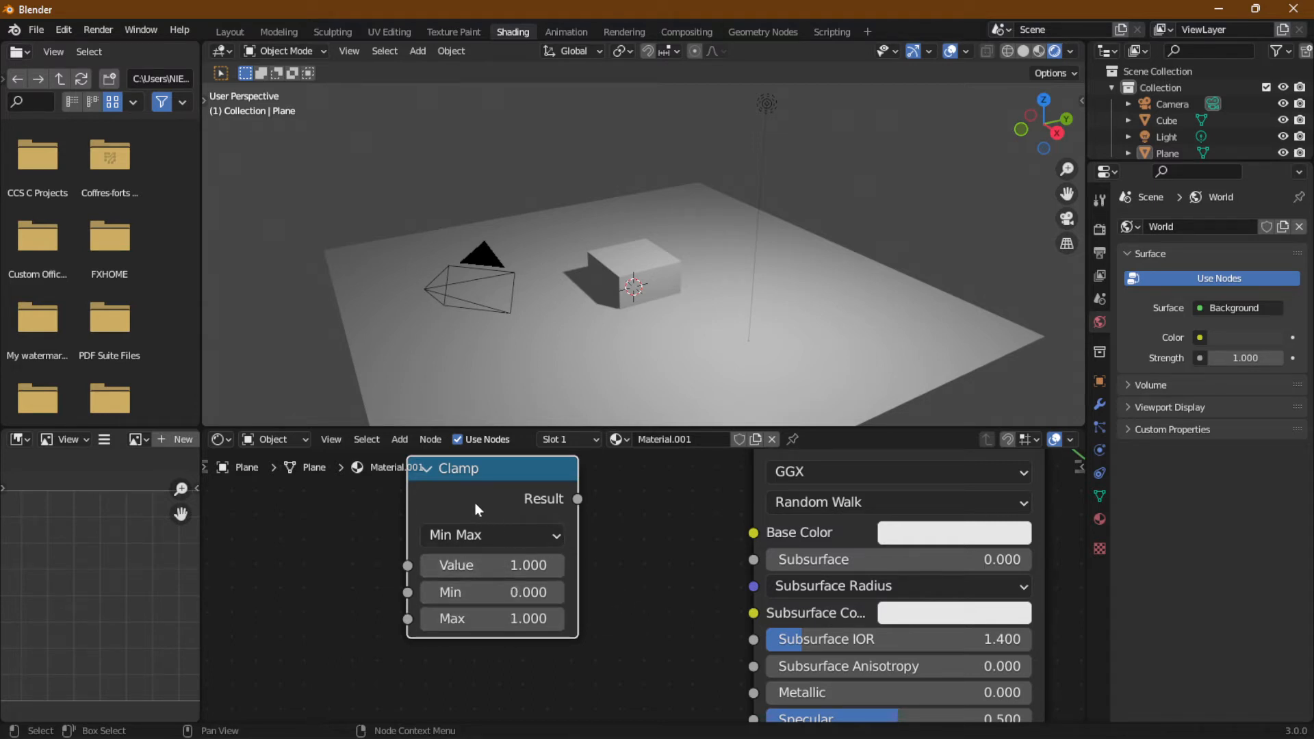
pyautogui.moveTo(474, 500); pyautogui.dragTo(500, 613)
pyautogui.scroll(-3, 586, 573)
pyautogui.moveTo(644, 569); pyautogui.dragTo(623, 462, button='middle')
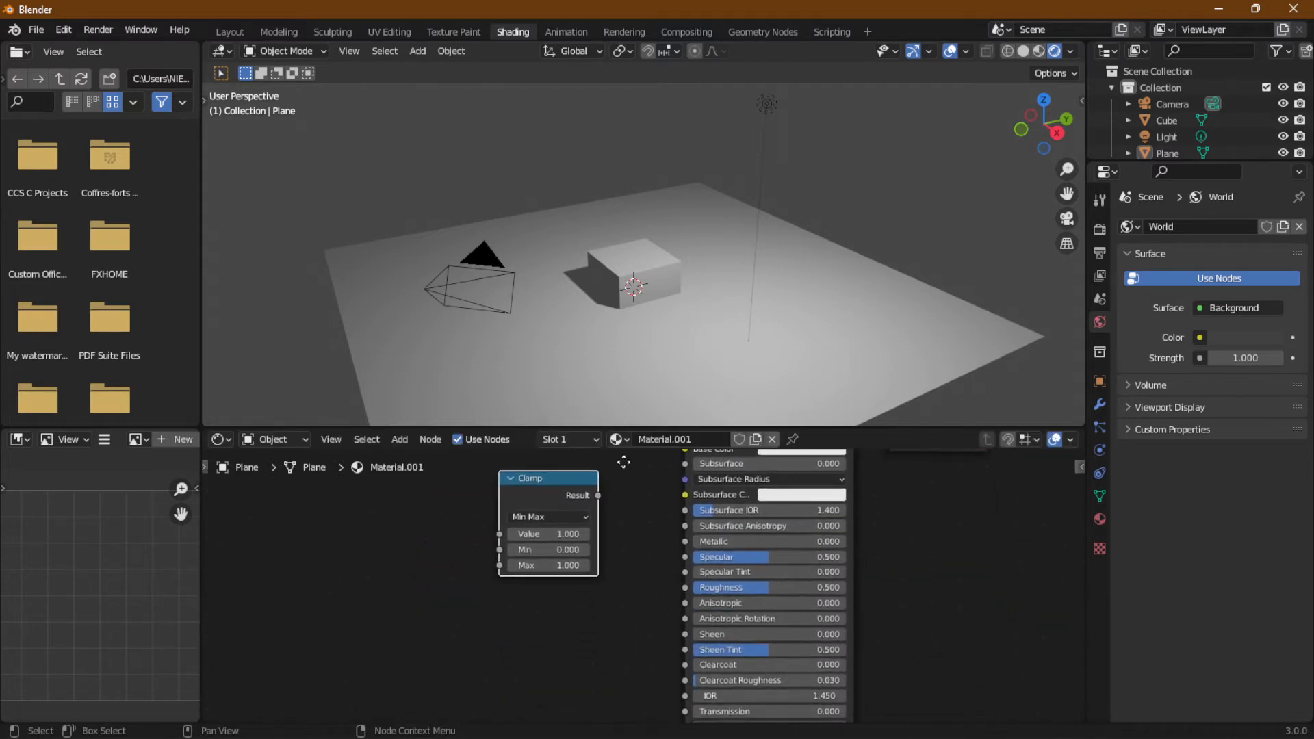
pyautogui.moveTo(552, 482); pyautogui.dragTo(560, 589)
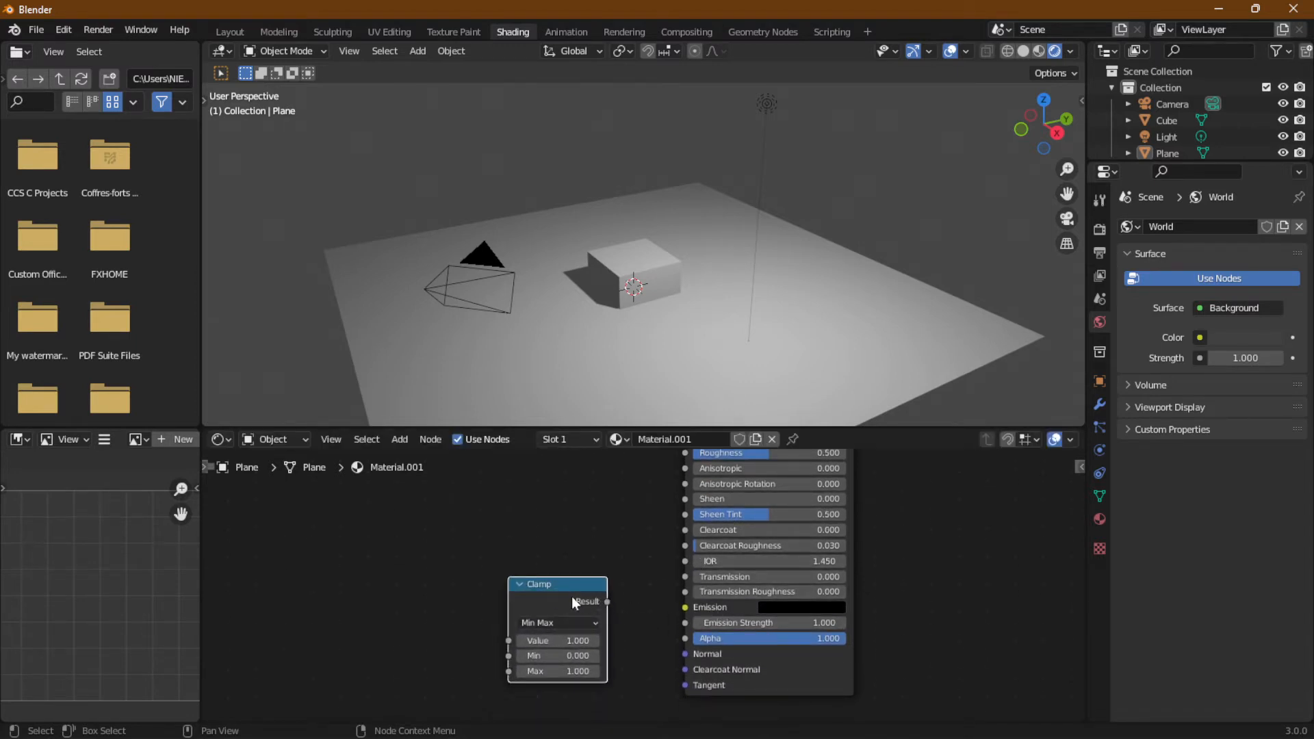
pyautogui.scroll(4, 573, 597)
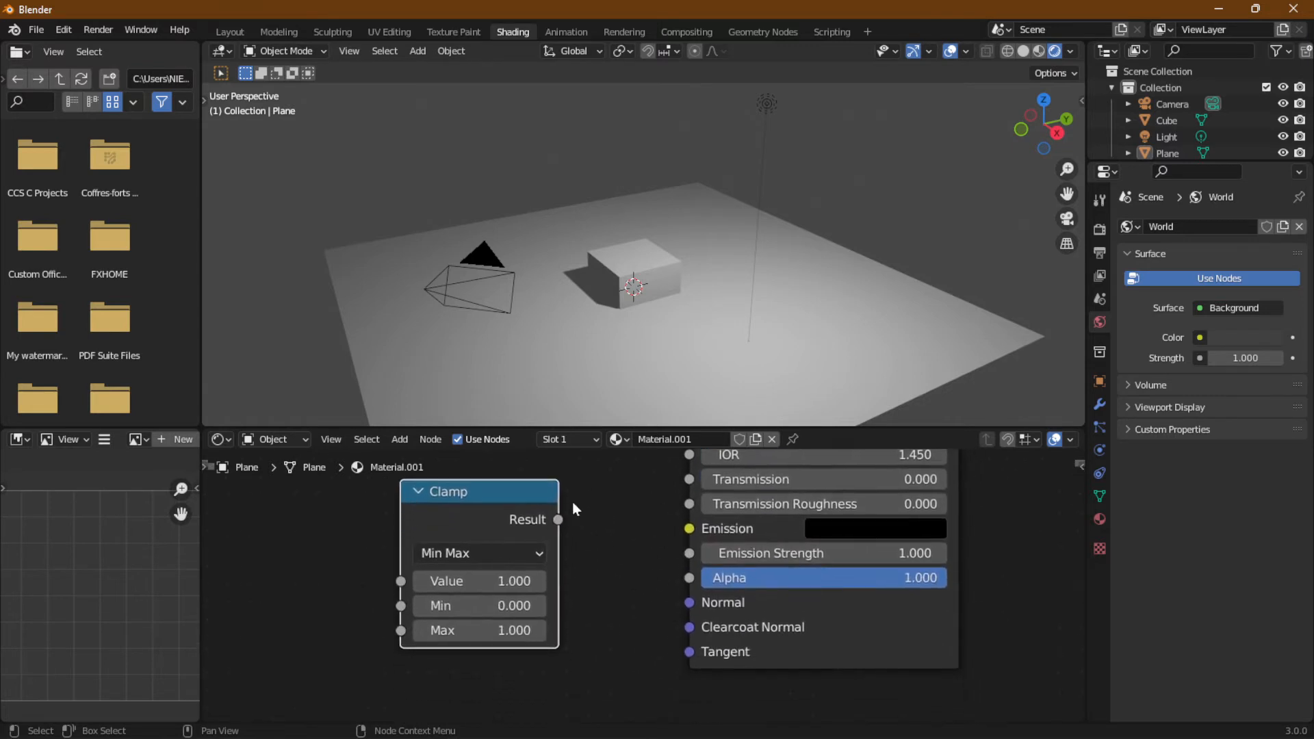
# Step: Set the plane material's Emission Strength to 2.6 and its Emission colour to black
pyautogui.moveTo(506, 518); pyautogui.dragTo(757, 547)
pyautogui.scroll(2, 599, 545)
pyautogui.click(925, 519)
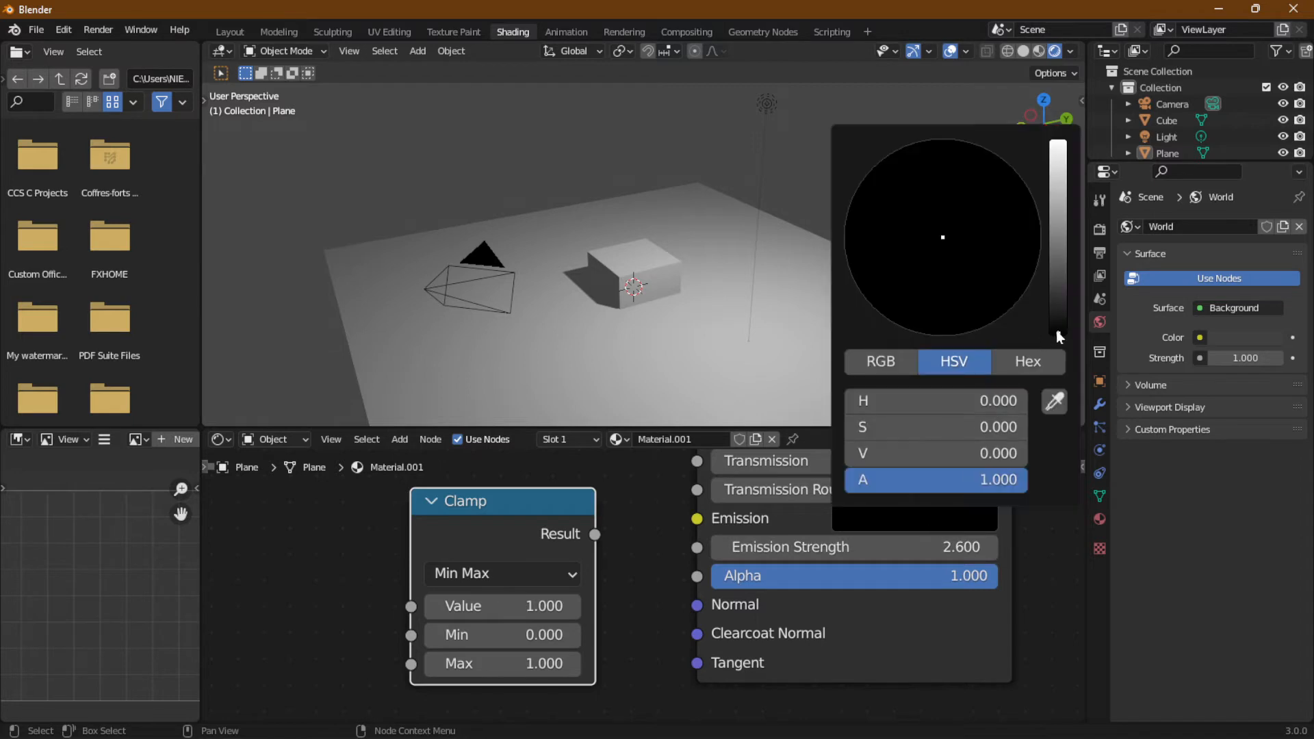
pyautogui.click(881, 519)
pyautogui.moveTo(1063, 335)
pyautogui.mouseDown()
pyautogui.moveTo(1058, 142)
pyautogui.moveTo(1058, 336)
pyautogui.mouseUp()
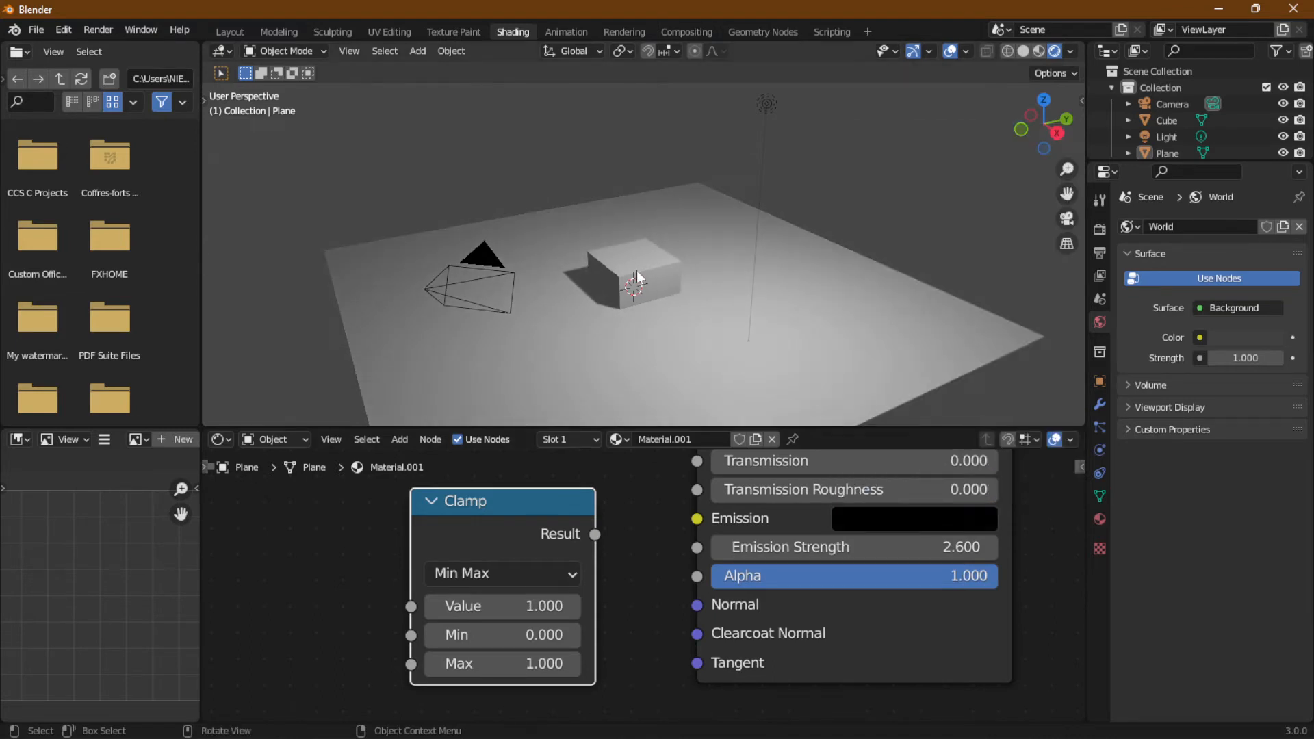
# Step: Give the cube its own new material and add a Clamp node to the left of its Principled BSDF
pyautogui.click(637, 274)
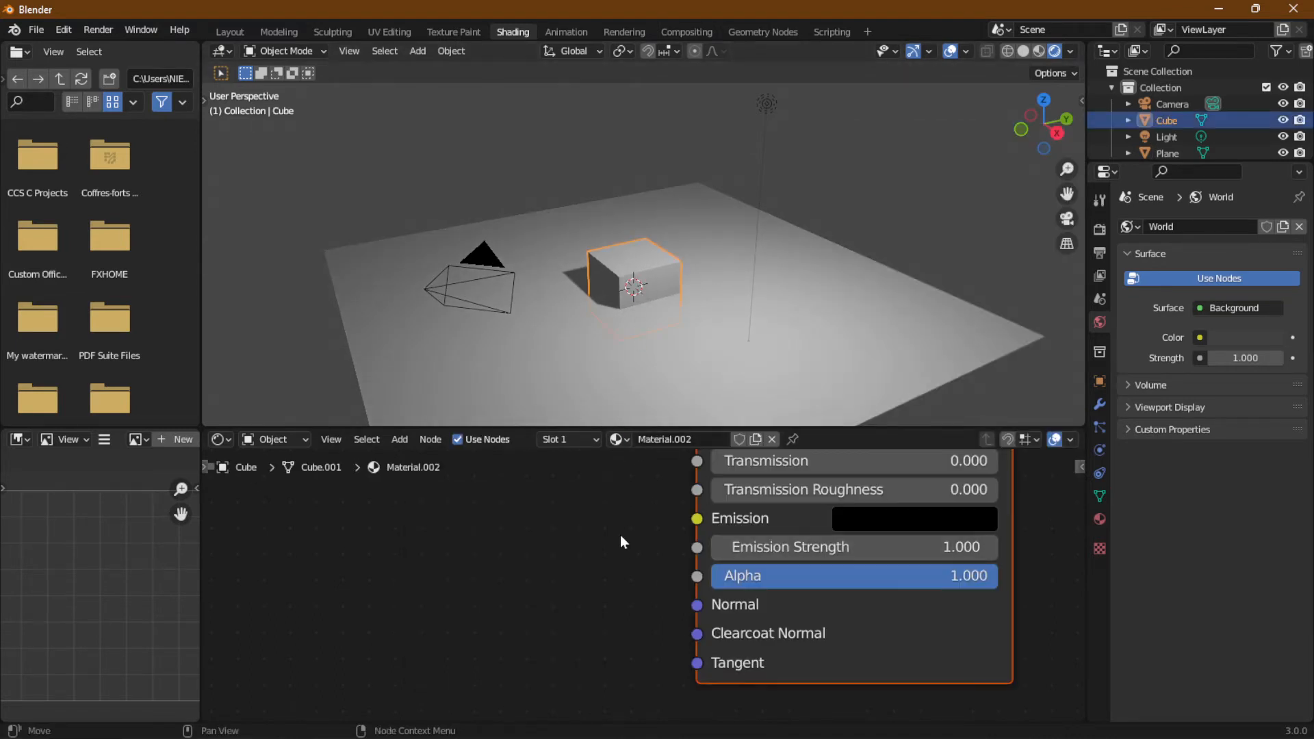
pyautogui.click(400, 439)
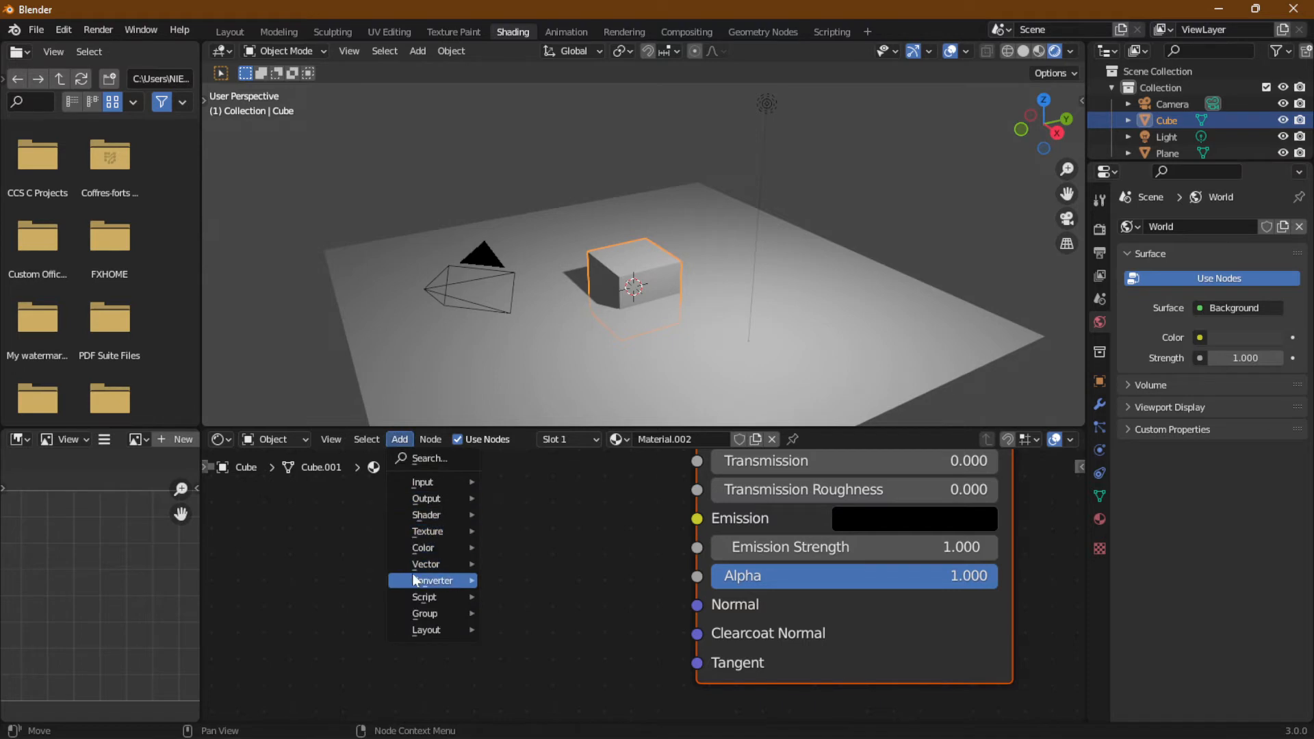
pyautogui.moveTo(414, 580)
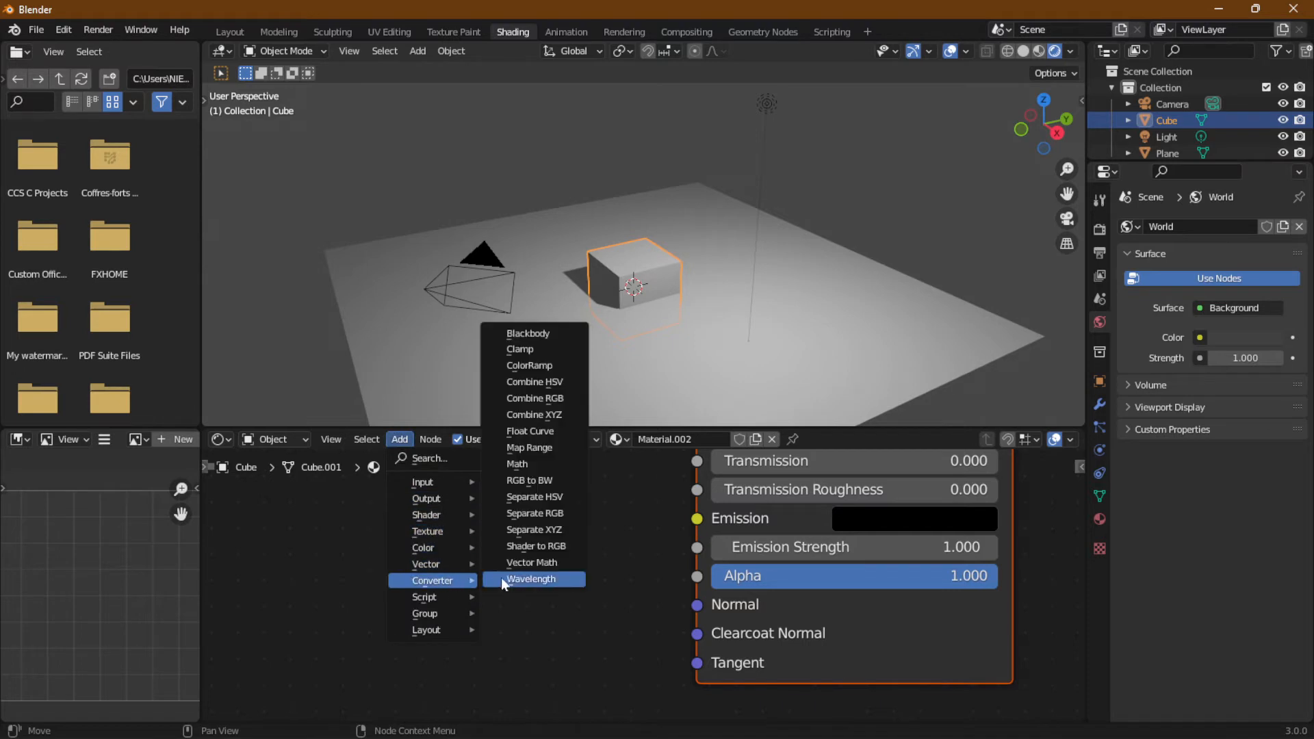
pyautogui.click(540, 351)
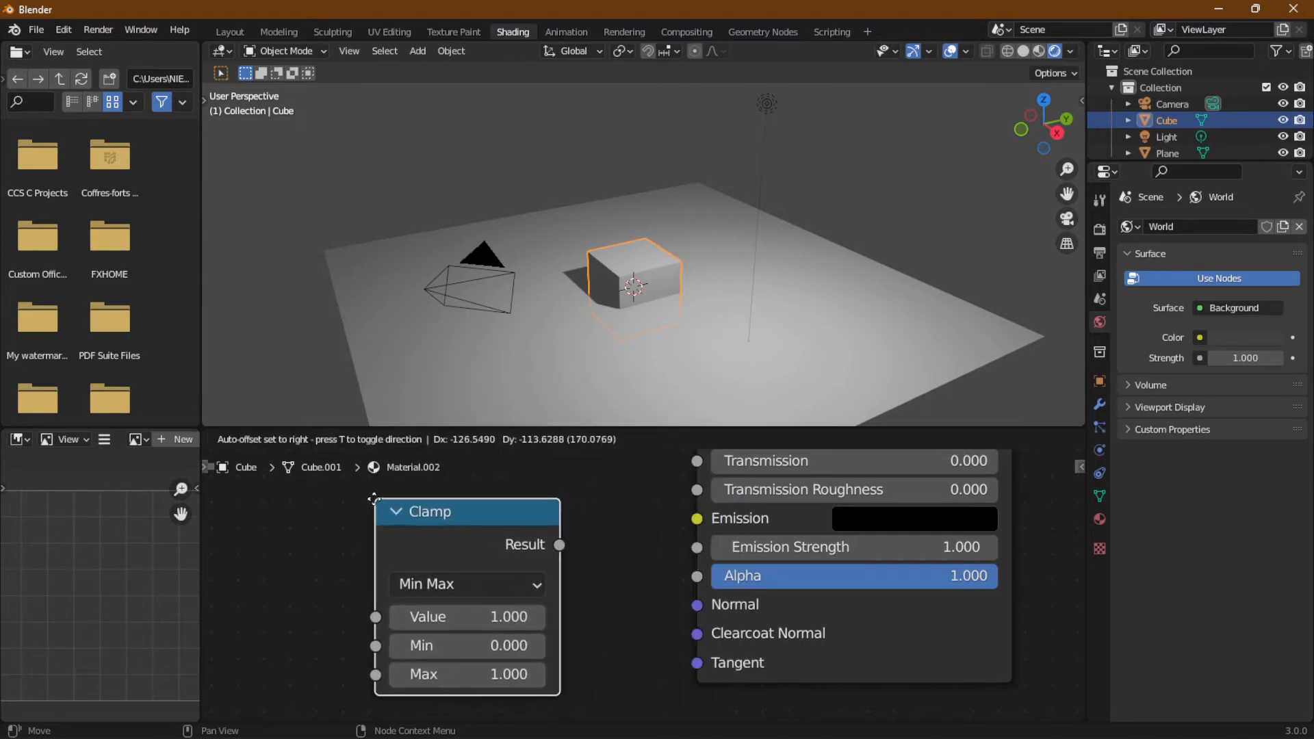
pyautogui.click(363, 490)
# Step: Set the cube material's Emission colour to white and connect the Clamp node's Result to Emission Strength
pyautogui.click(860, 517)
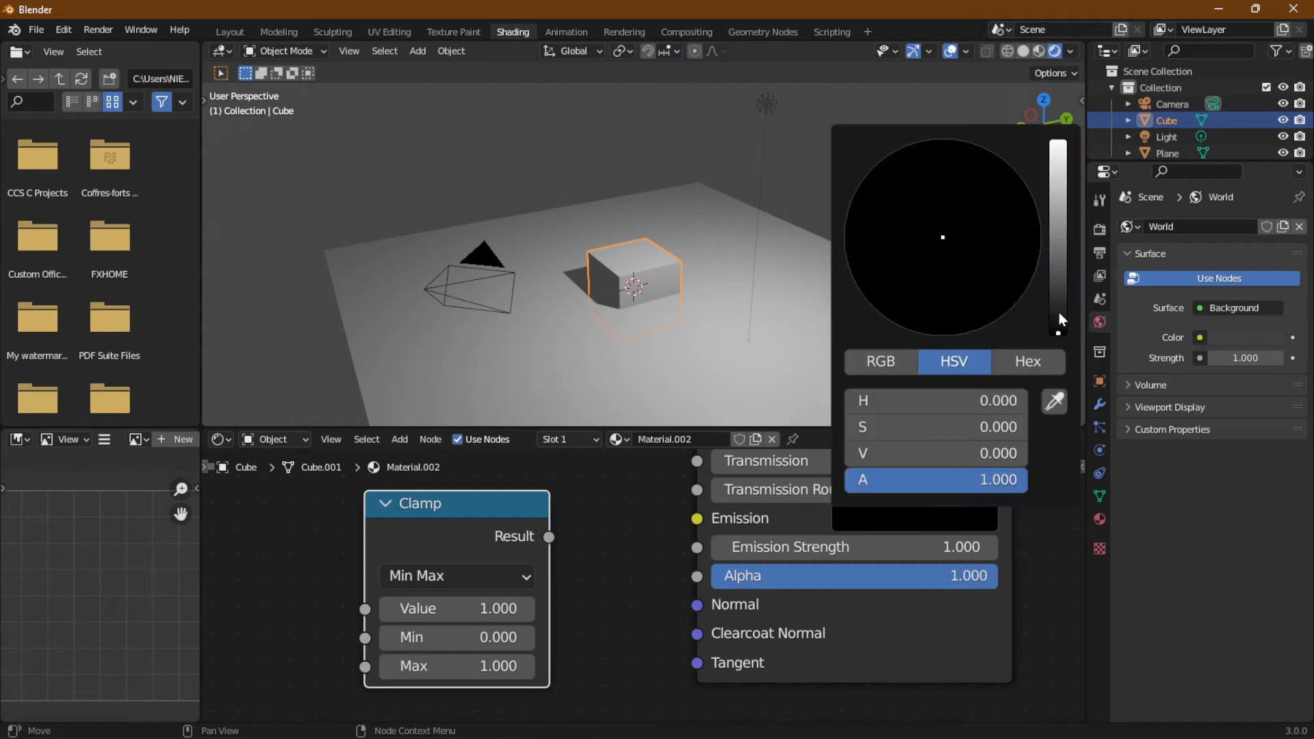
pyautogui.moveTo(1058, 318); pyautogui.dragTo(1058, 141)
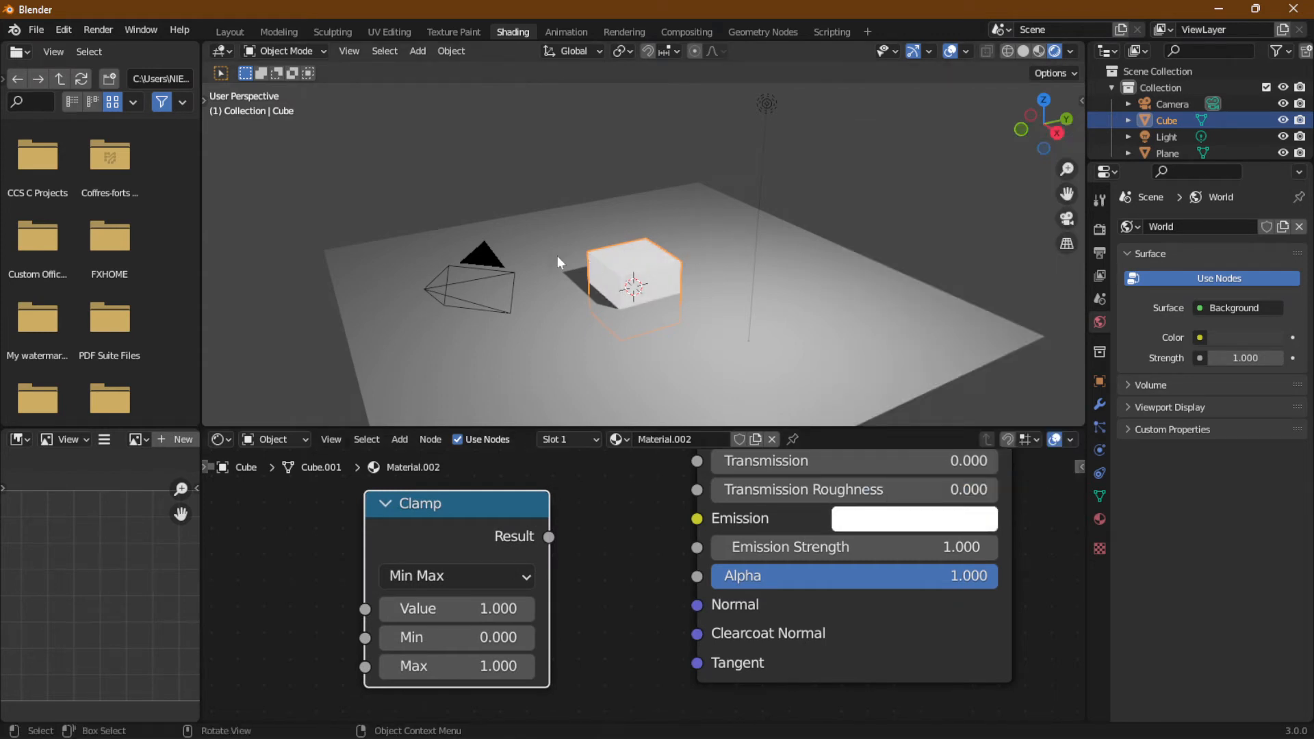
pyautogui.moveTo(549, 537); pyautogui.dragTo(712, 551)
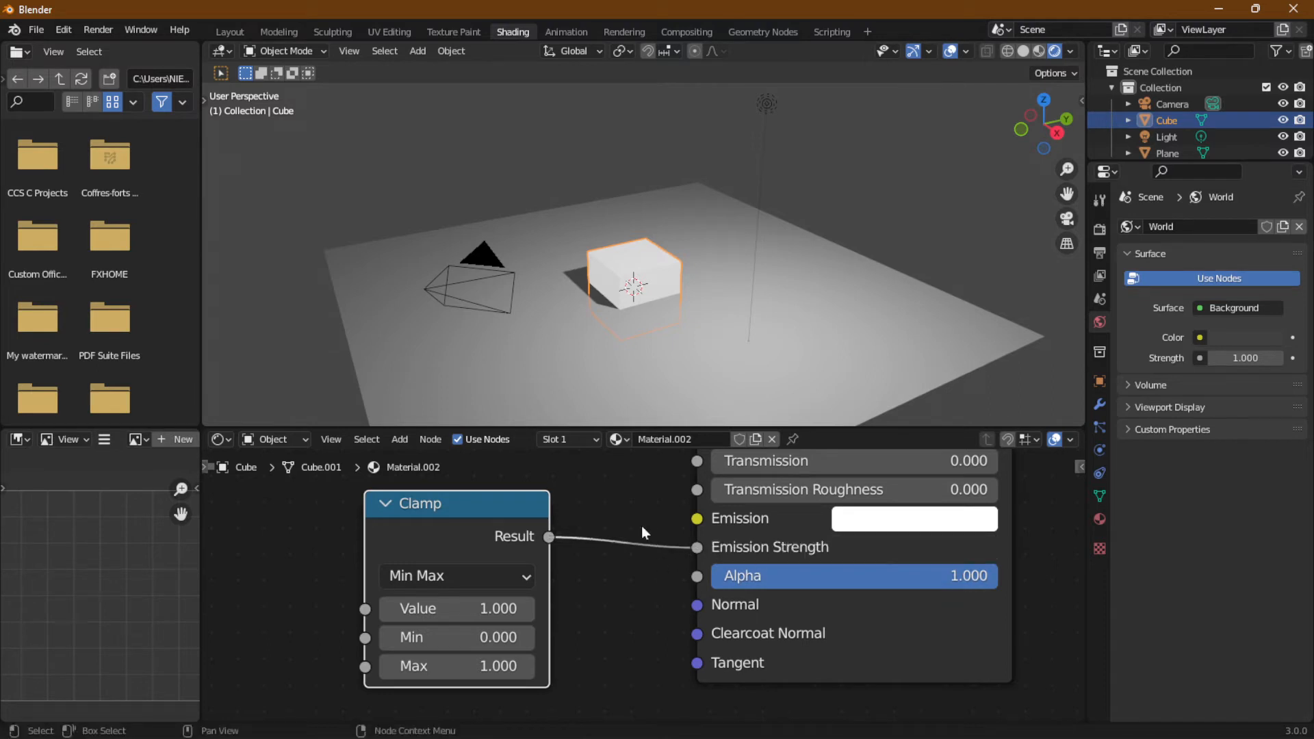
# Step: Enable Bloom in the Eevee render settings
pyautogui.click(1100, 230)
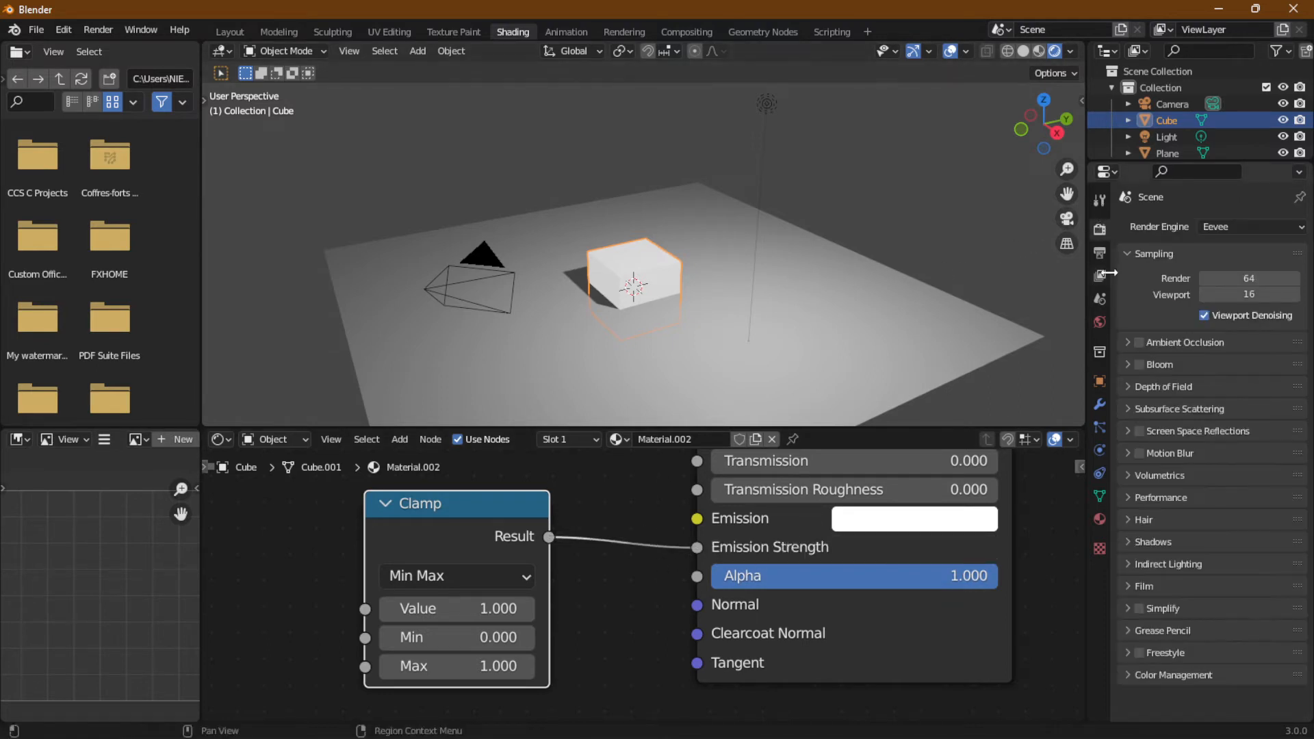
pyautogui.click(1139, 366)
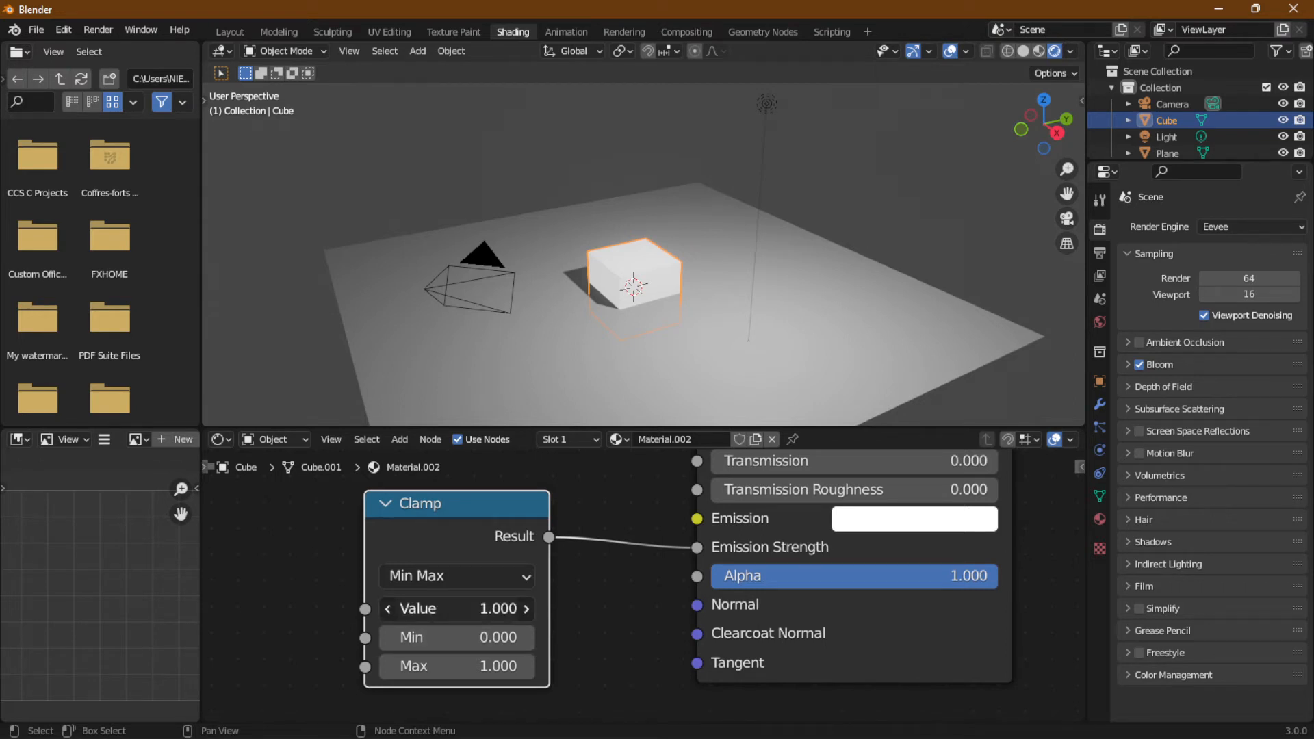
pyautogui.moveTo(457, 608)
pyautogui.mouseDown()
pyautogui.moveTo(388, 608)
pyautogui.moveTo(457, 609)
pyautogui.mouseUp()
# Step: Add a Value node to the left of the Clamp node and connect its output to the Clamp's Value input
pyautogui.moveTo(322, 536); pyautogui.dragTo(484, 523, button='middle')
pyautogui.scroll(-3, 464, 553)
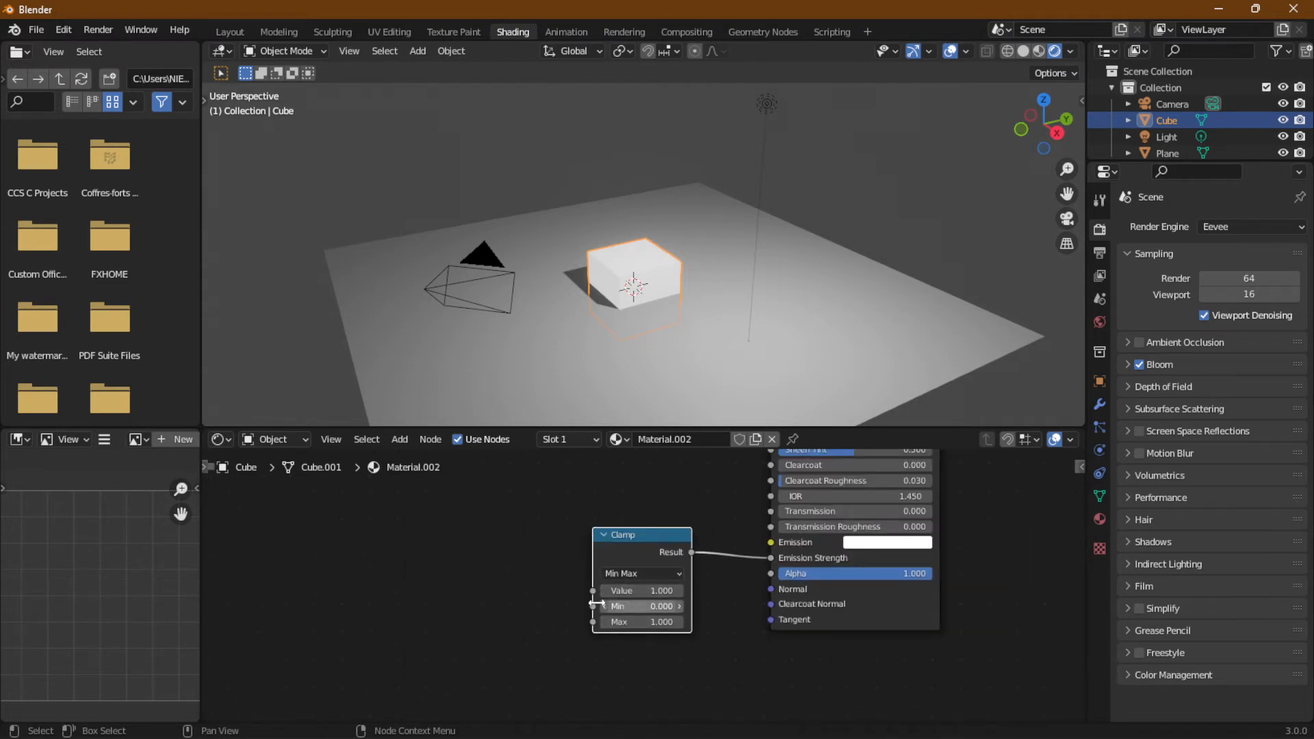
pyautogui.click(401, 439)
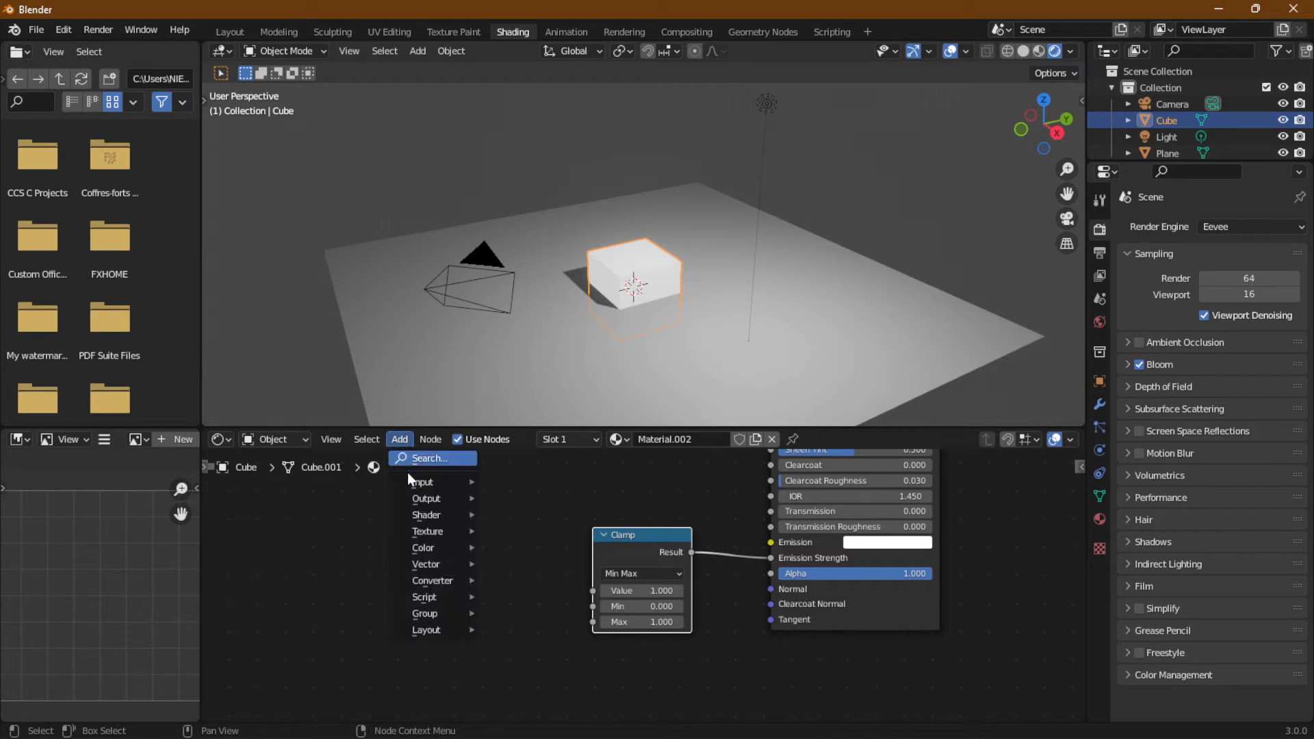
pyautogui.moveTo(415, 483)
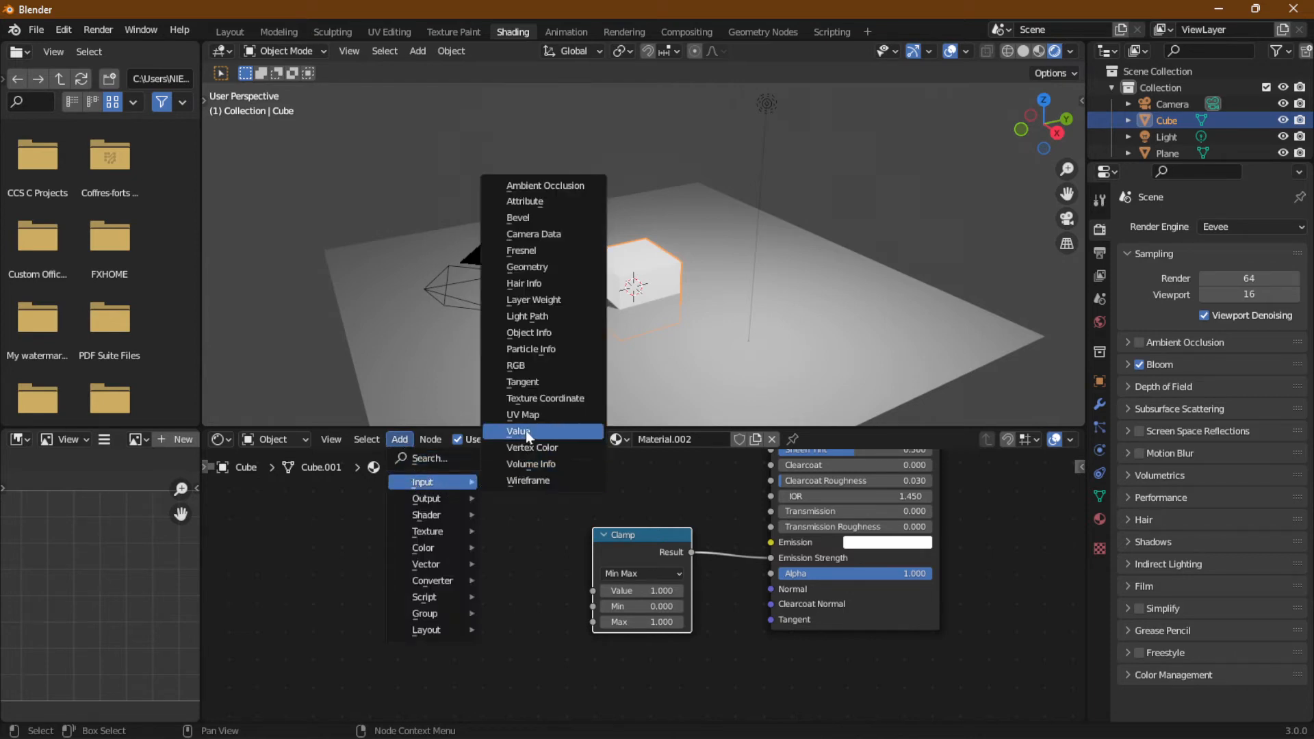
pyautogui.click(558, 432)
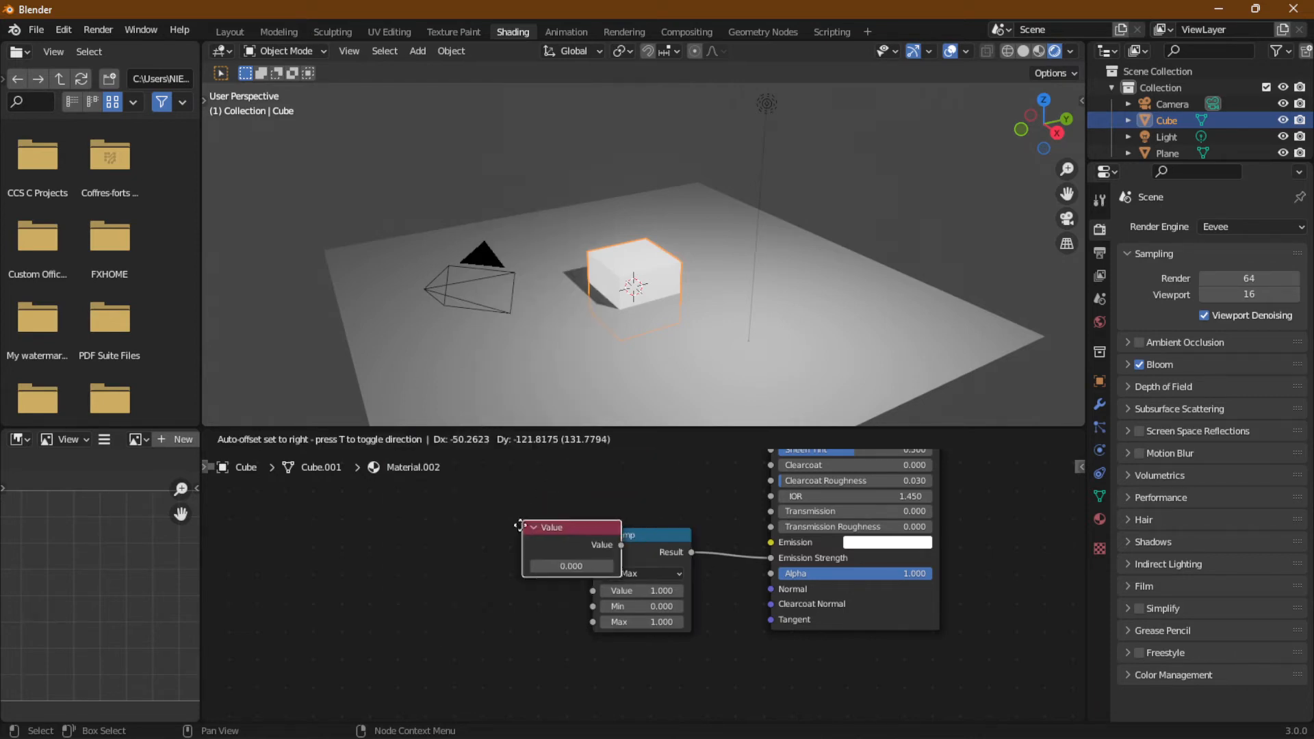
pyautogui.click(460, 591)
pyautogui.scroll(2, 527, 583)
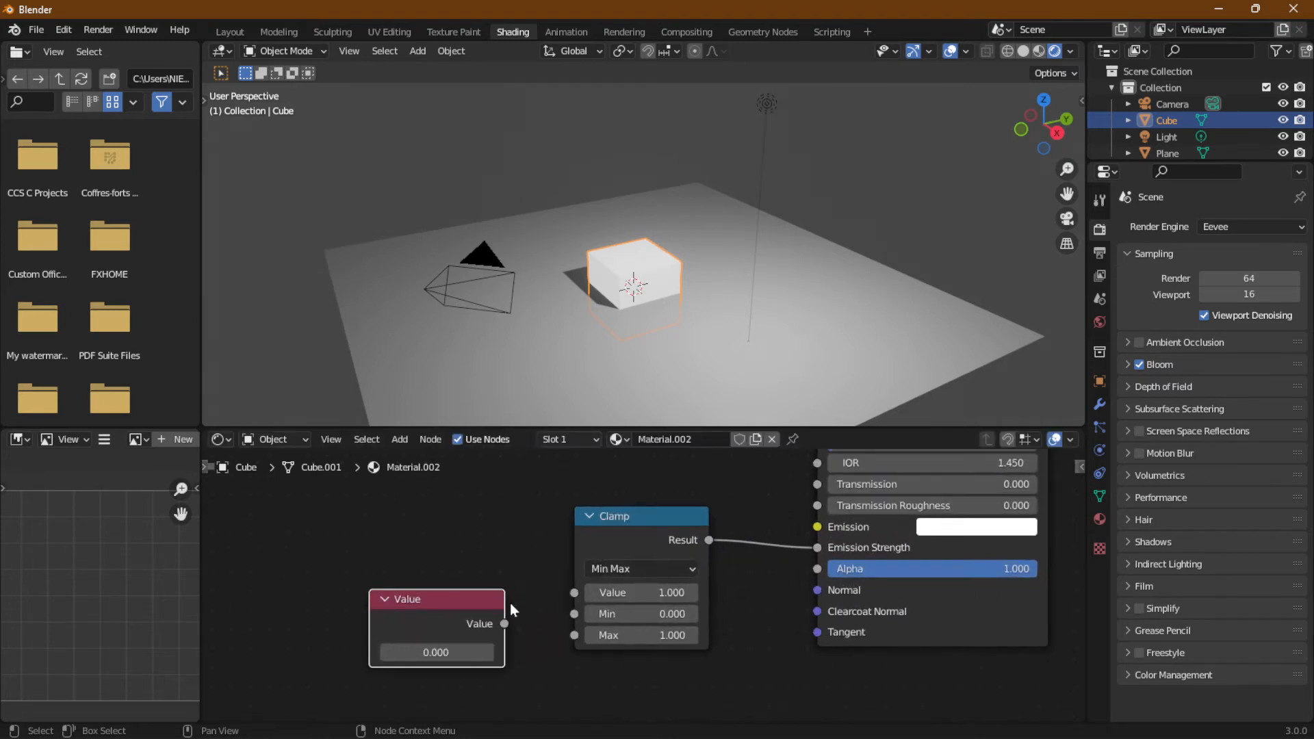
pyautogui.moveTo(511, 604); pyautogui.dragTo(502, 570, button='middle')
pyautogui.moveTo(503, 593); pyautogui.dragTo(570, 561)
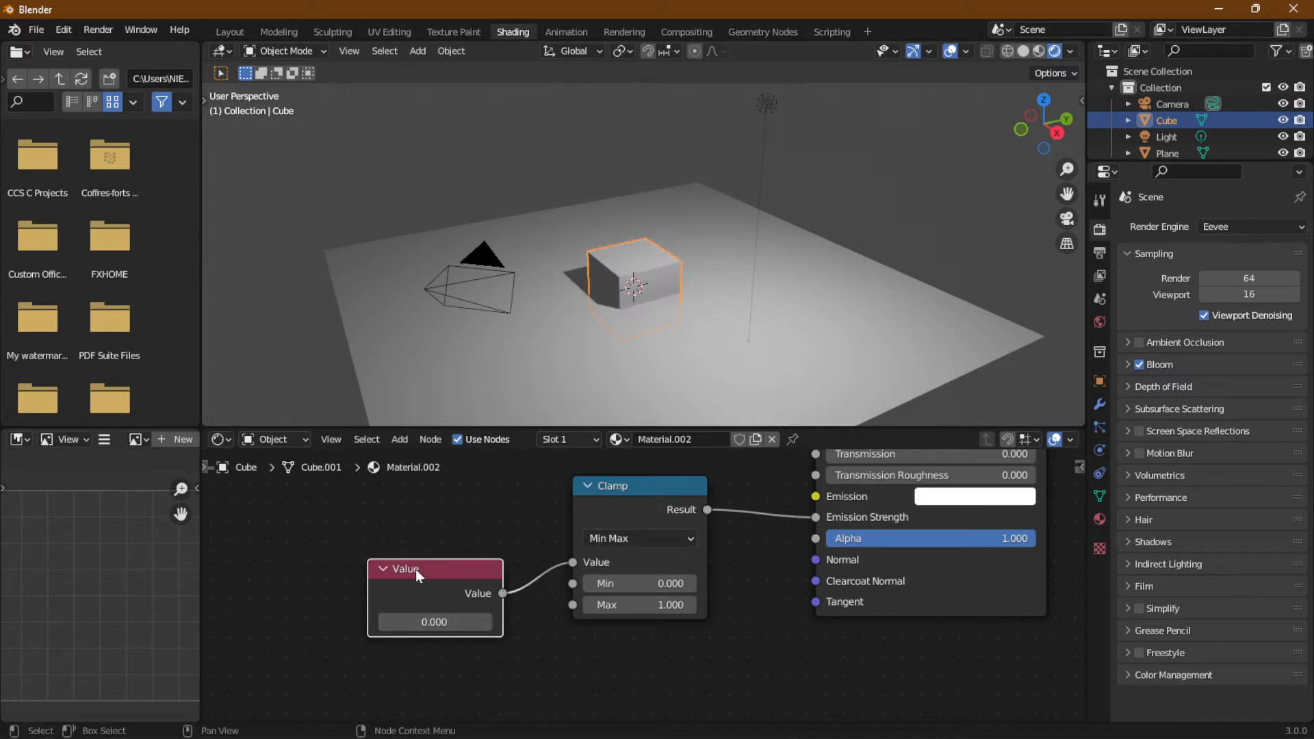
# Step: Raise the Value node to 9.4 and further to 40.2 to test the Clamp node's limit on the cube's emission
pyautogui.scroll(3, 522, 552)
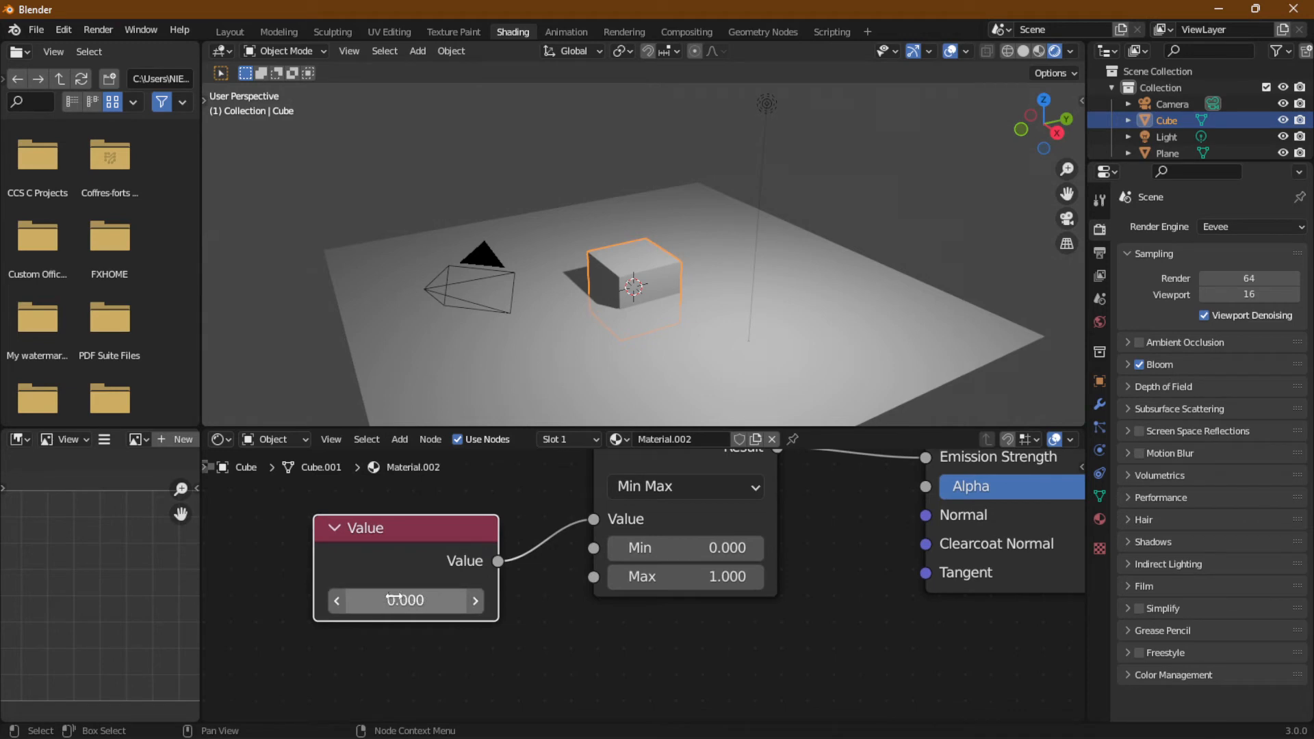
pyautogui.moveTo(392, 599); pyautogui.dragTo(456, 600)
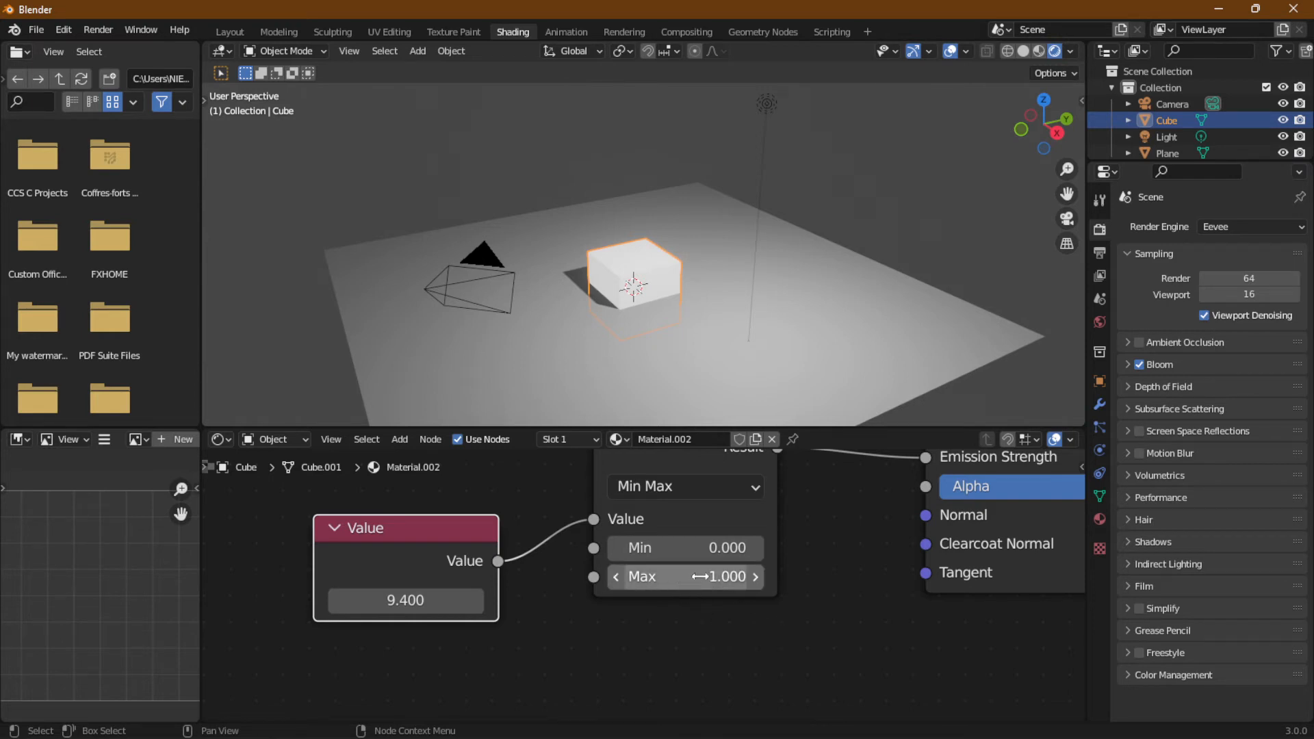
pyautogui.moveTo(857, 561); pyautogui.dragTo(802, 577, button='middle')
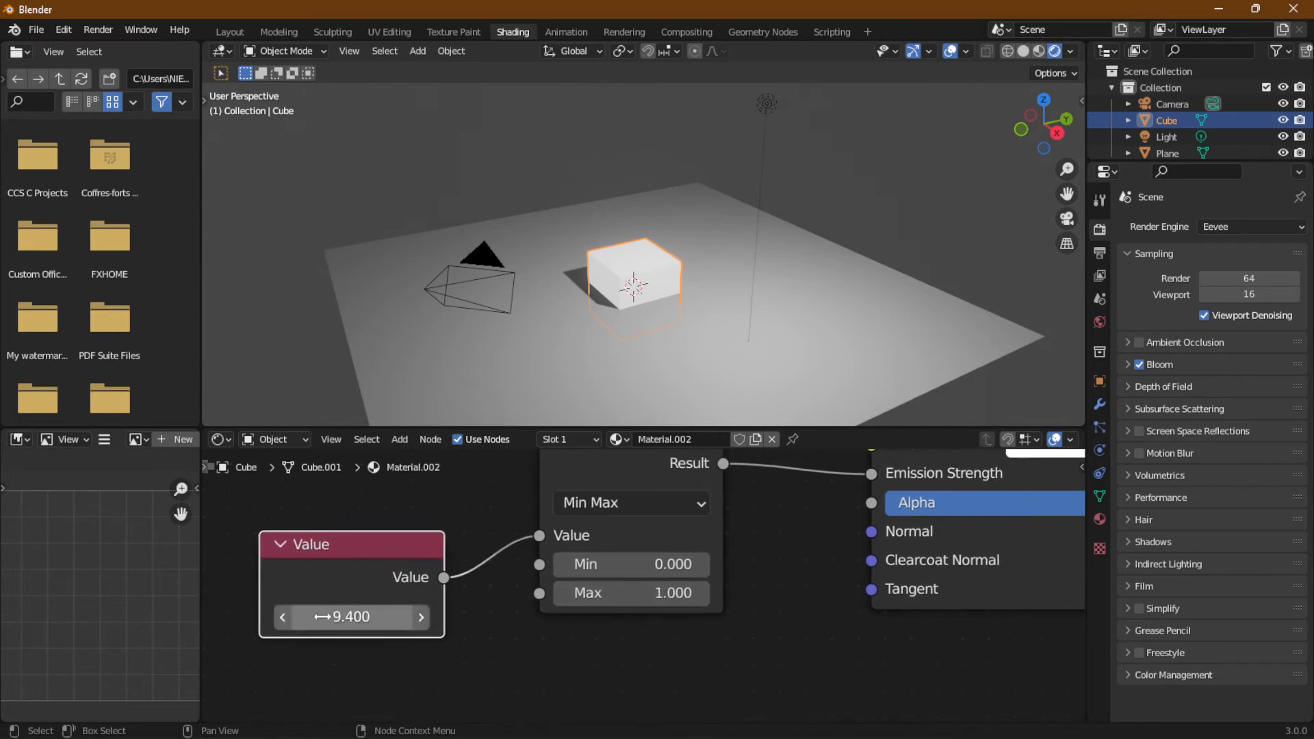
pyautogui.moveTo(322, 616); pyautogui.dragTo(480, 616)
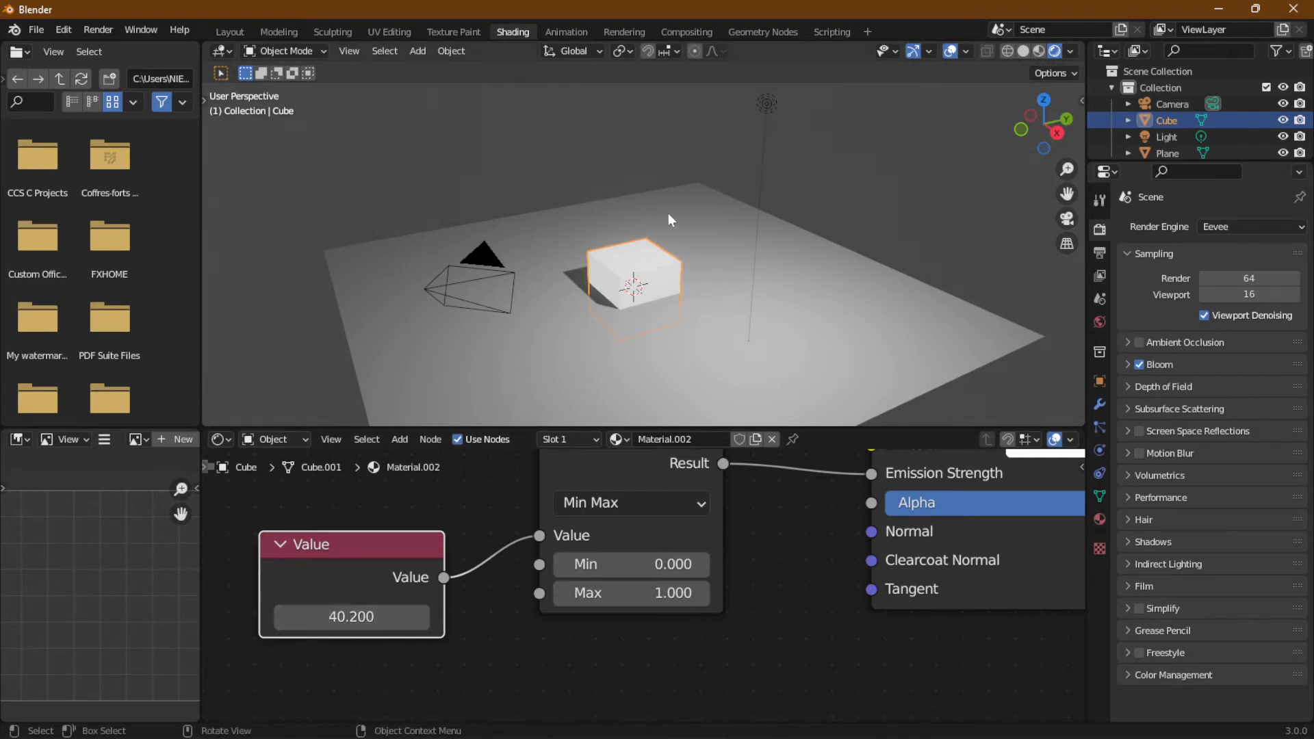
pyautogui.click(673, 217)
pyautogui.click(652, 262)
# Step: Set the Clamp node's Max to 5
pyautogui.click(627, 592)
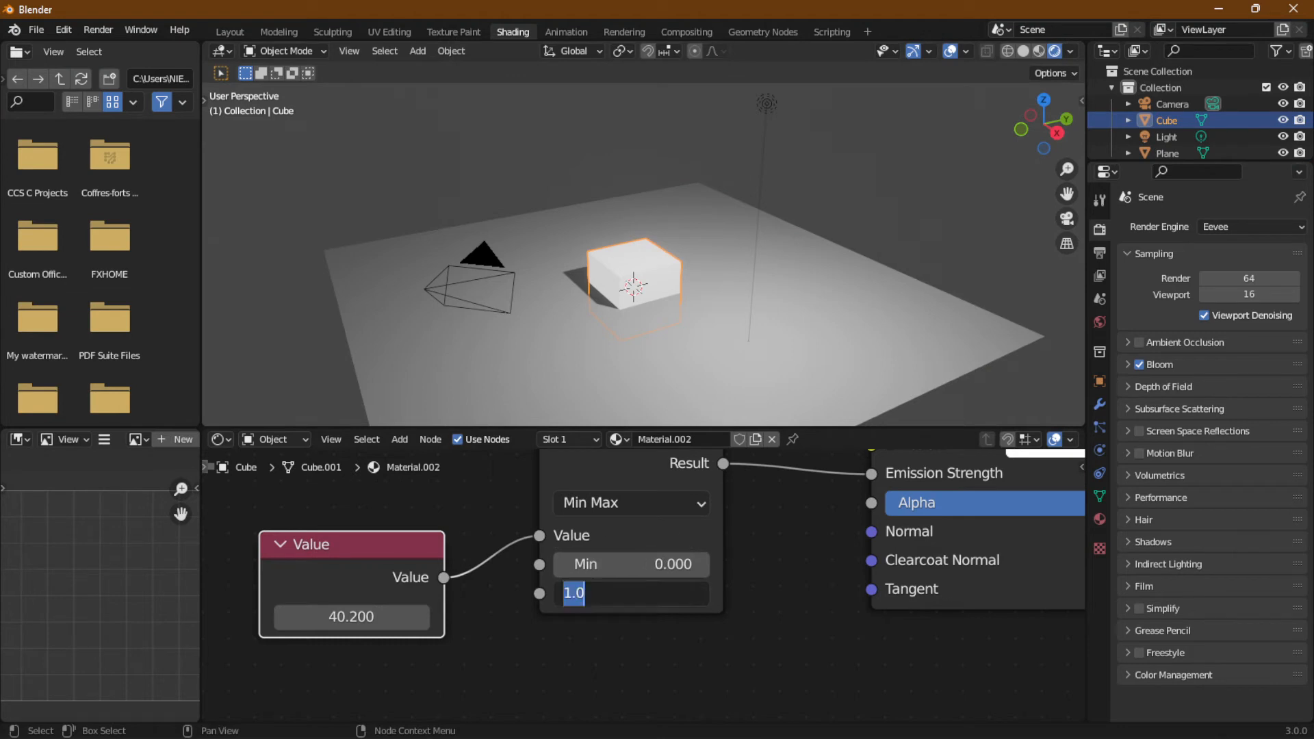
pyautogui.write('5')
pyautogui.press('Return')
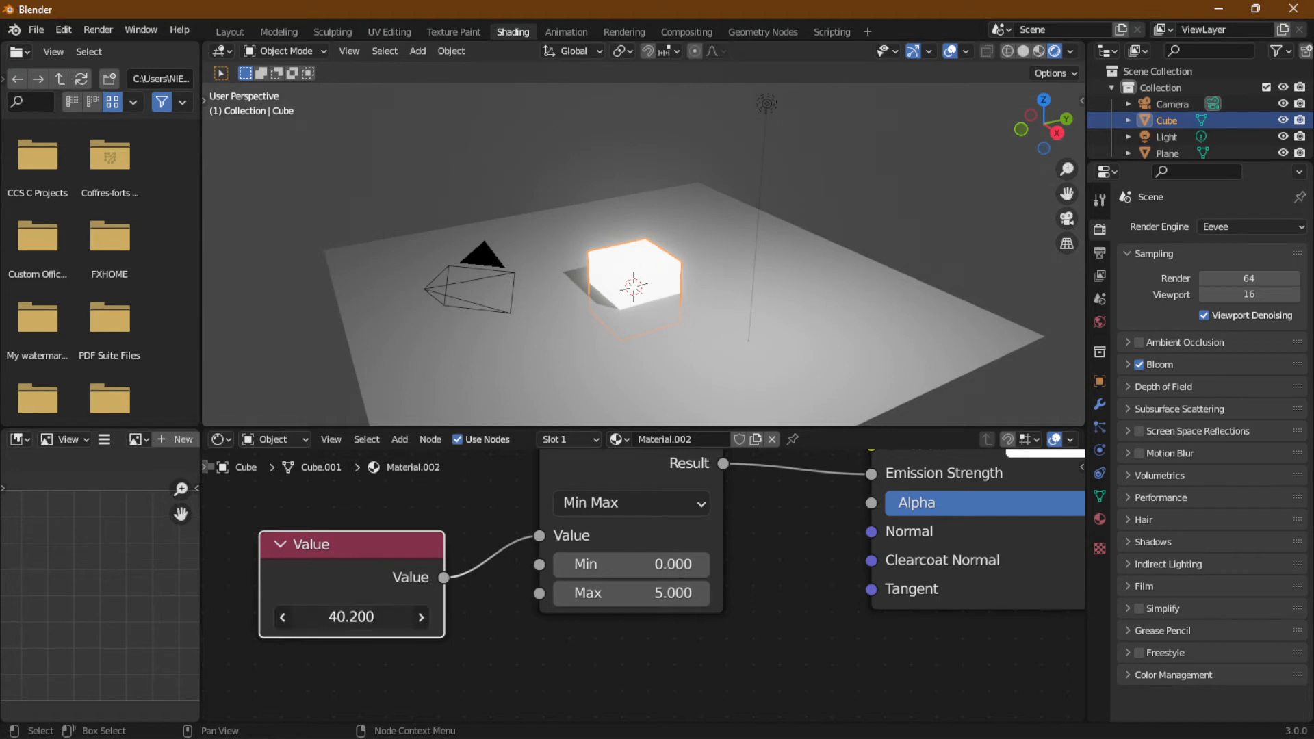
# Step: Raise the Value node to 44, and lower it in stages to 21.2
pyautogui.moveTo(351, 616); pyautogui.dragTo(517, 574)
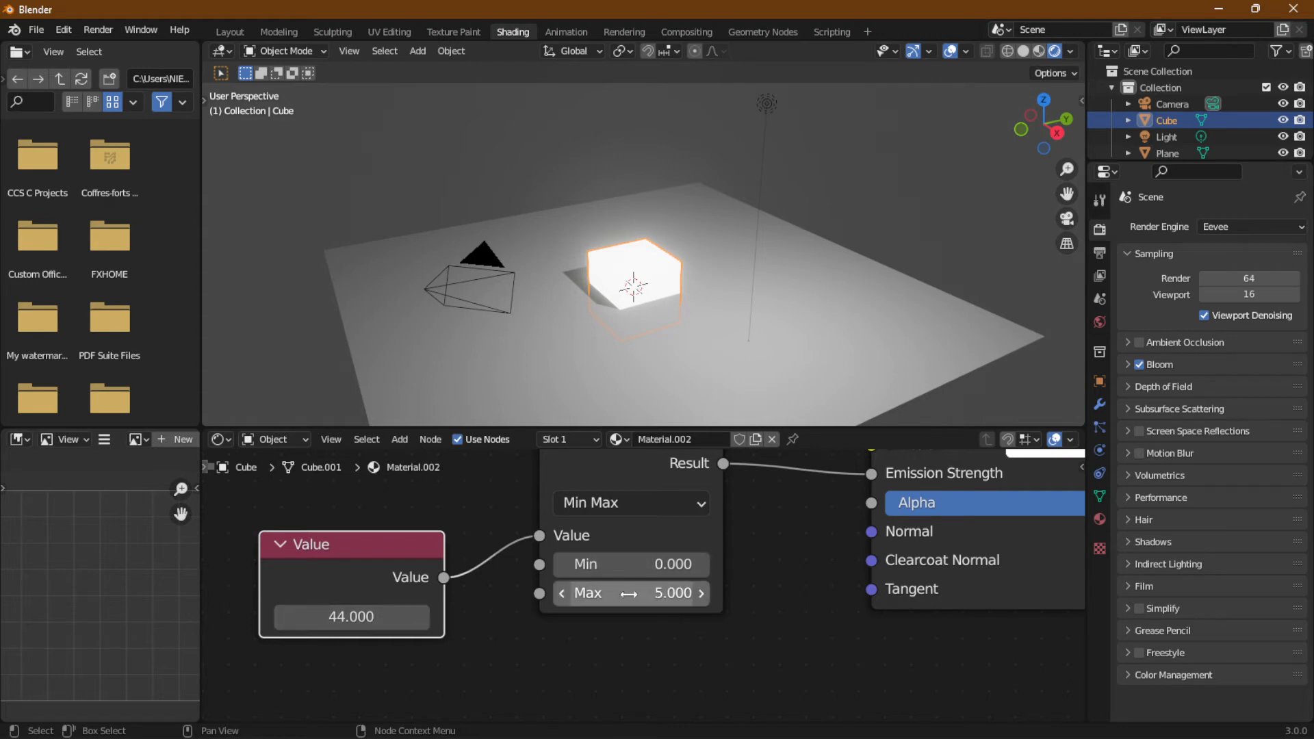
pyautogui.moveTo(351, 617); pyautogui.dragTo(253, 617)
pyautogui.moveTo(396, 617); pyautogui.dragTo(356, 616)
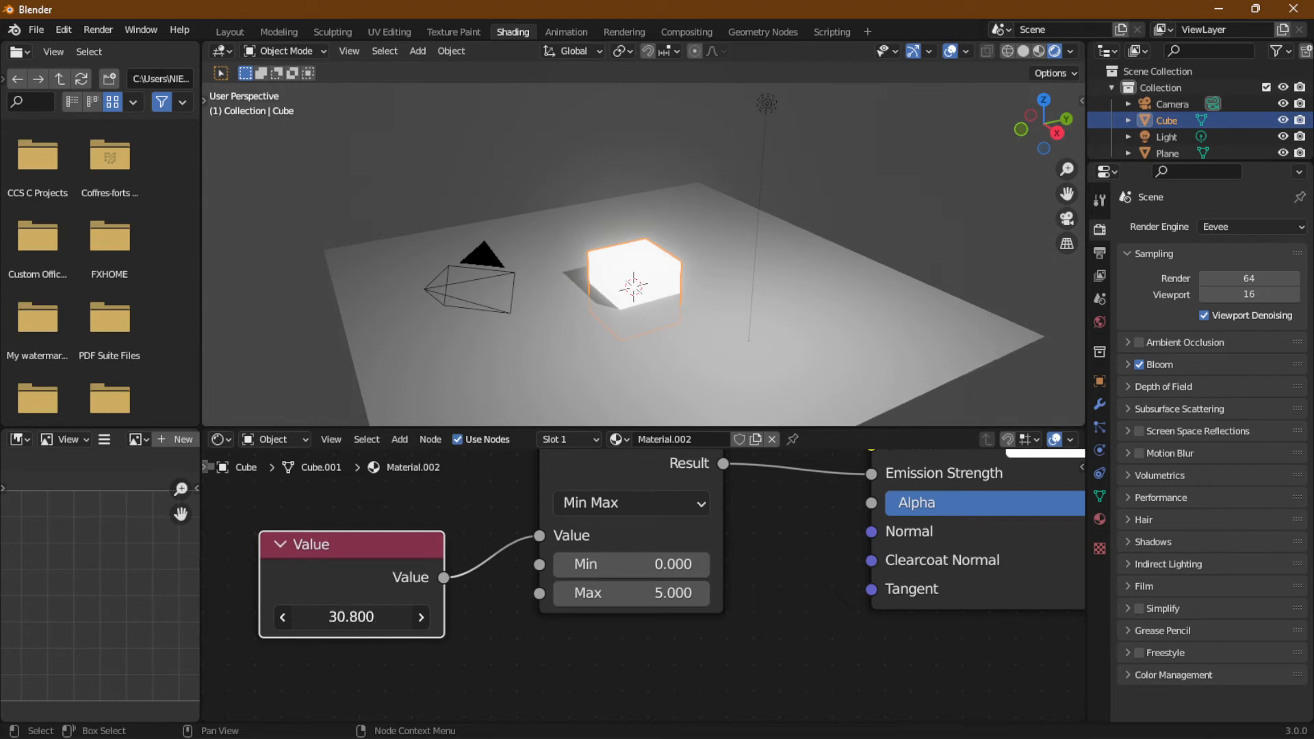
pyautogui.moveTo(354, 616); pyautogui.dragTo(351, 616)
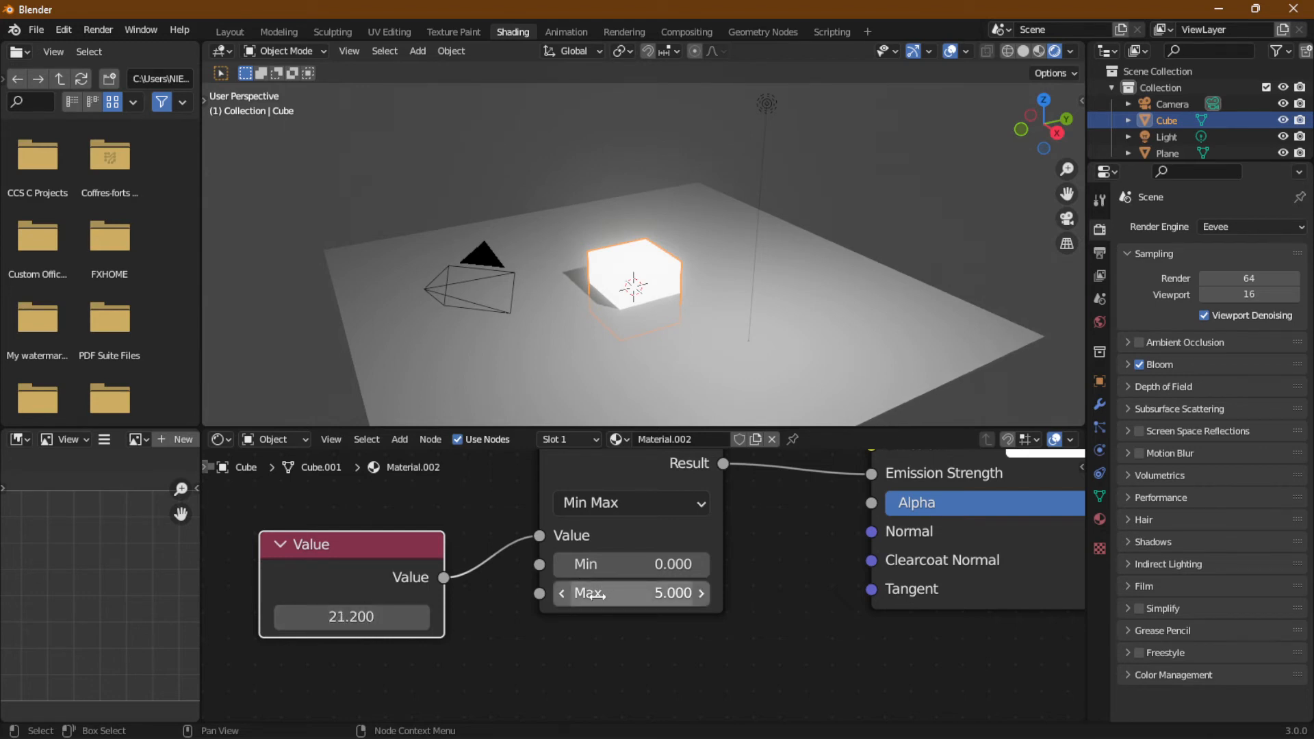
# Step: Set the Clamp node's Min to 5.6 and Max to 10.4, and lower the Value node to -0.1
pyautogui.moveTo(588, 593); pyautogui.dragTo(640, 564)
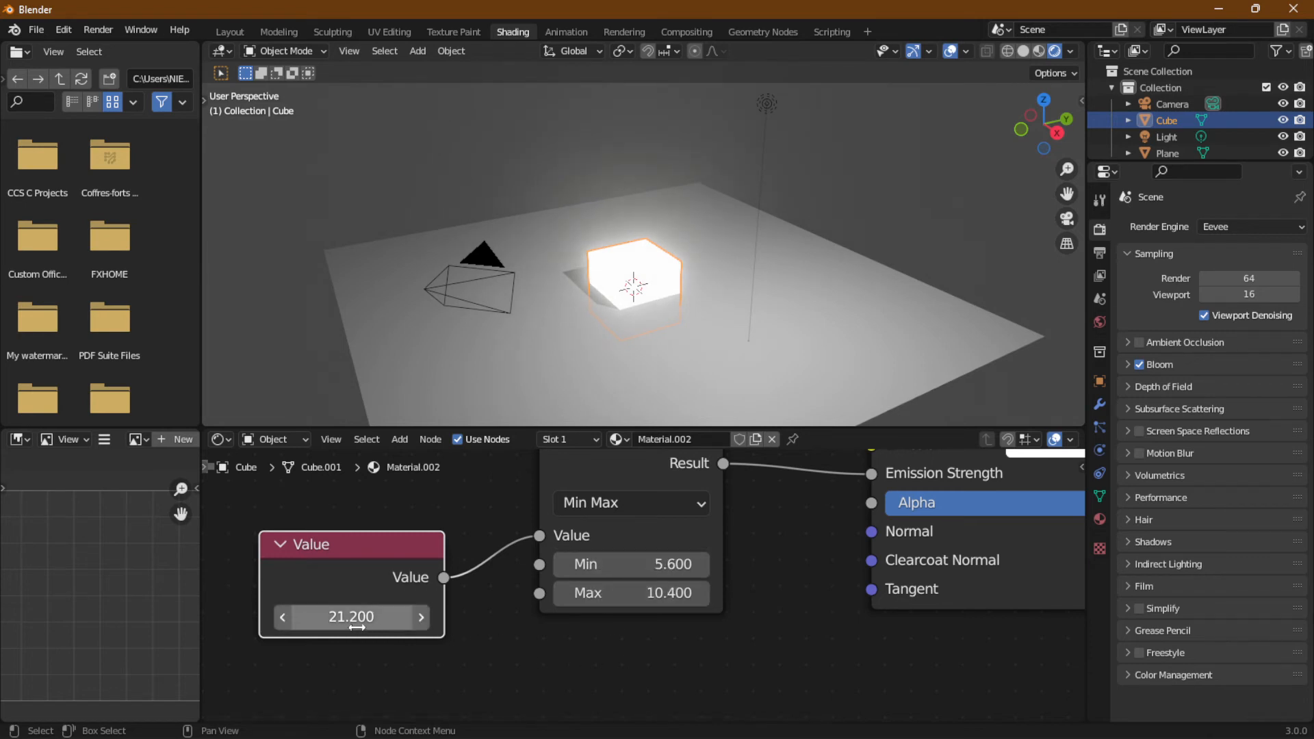
pyautogui.moveTo(353, 617); pyautogui.dragTo(321, 618)
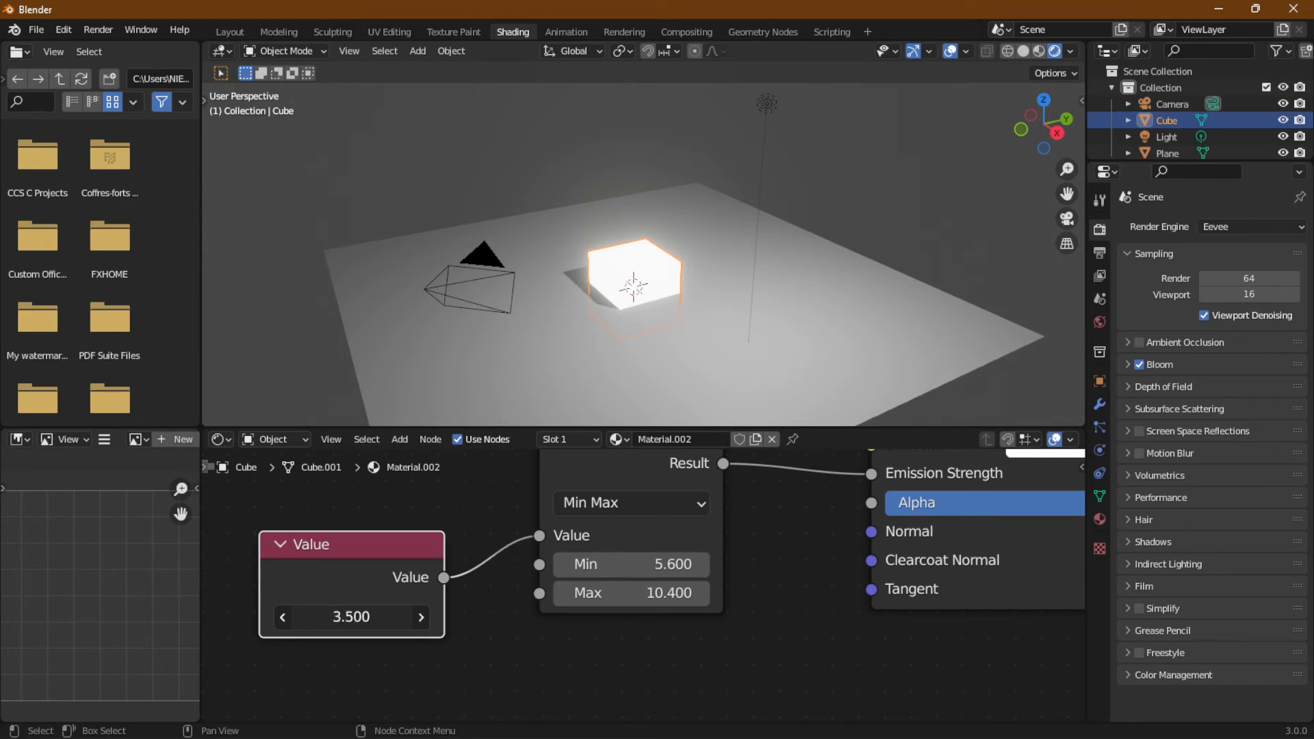
pyautogui.moveTo(321, 617); pyautogui.dragTo(323, 618)
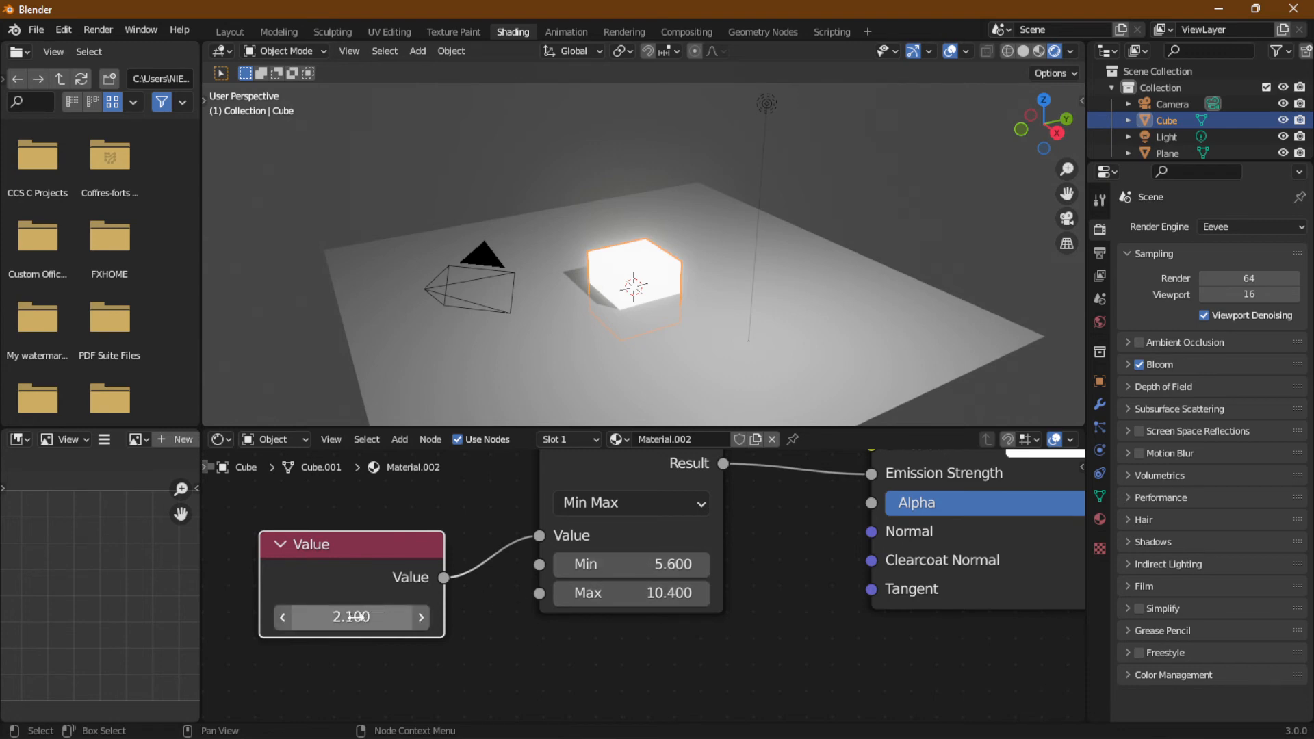
pyautogui.moveTo(351, 617)
pyautogui.mouseDown()
pyautogui.moveTo(570, 617)
pyautogui.moveTo(313, 616)
pyautogui.moveTo(355, 617)
pyautogui.mouseUp()
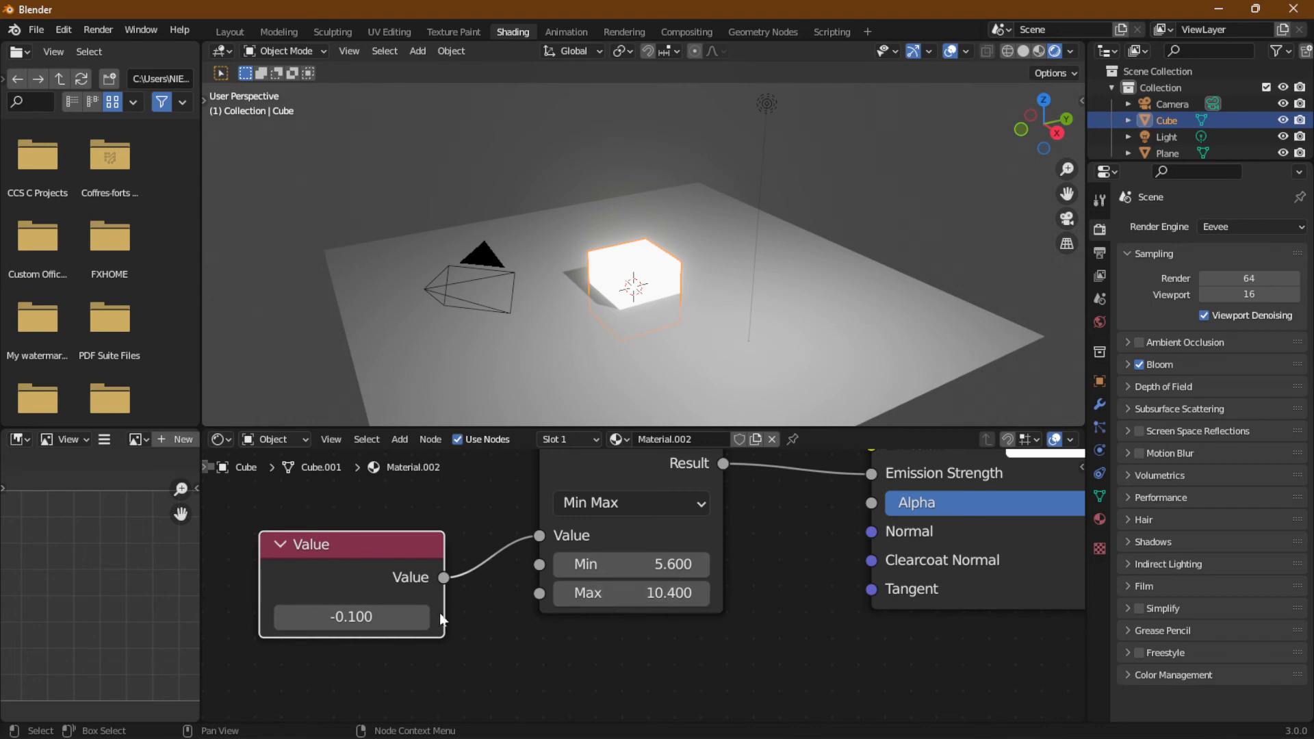
# Step: Vary the Value node around the clamp range, through 11.1, 3.4 and 9.6, ending at 31.4
pyautogui.moveTo(383, 618); pyautogui.dragTo(443, 618)
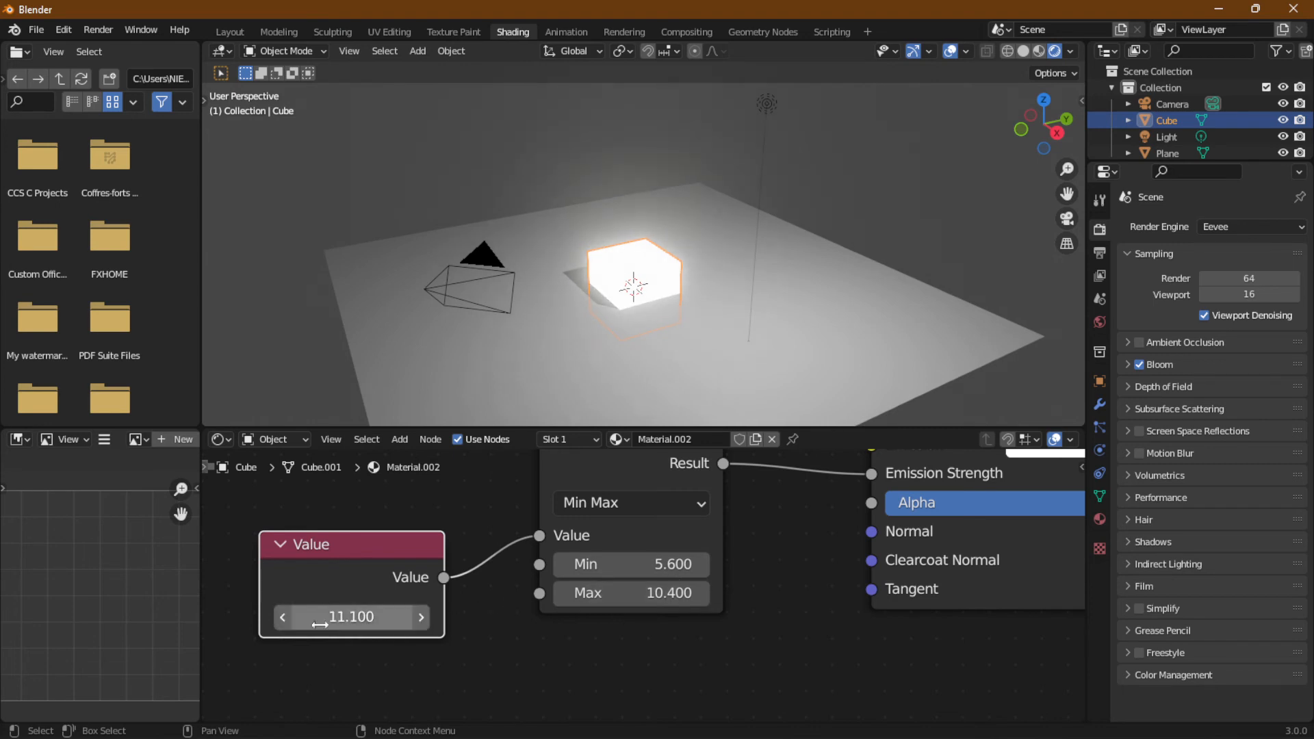
pyautogui.click(285, 620)
pyautogui.click(285, 620)
pyautogui.click(285, 621)
pyautogui.click(285, 620)
pyautogui.click(285, 621)
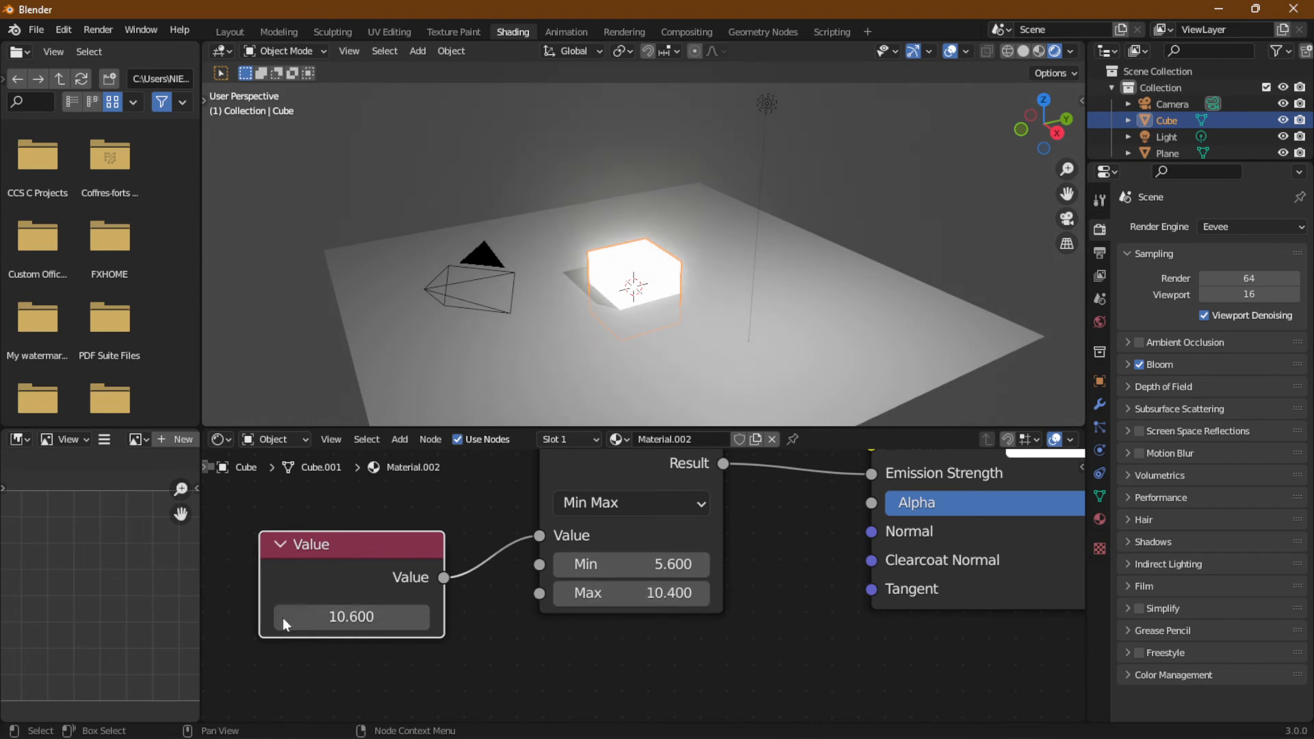
pyautogui.click(285, 620)
pyautogui.moveTo(337, 618); pyautogui.dragTo(280, 618)
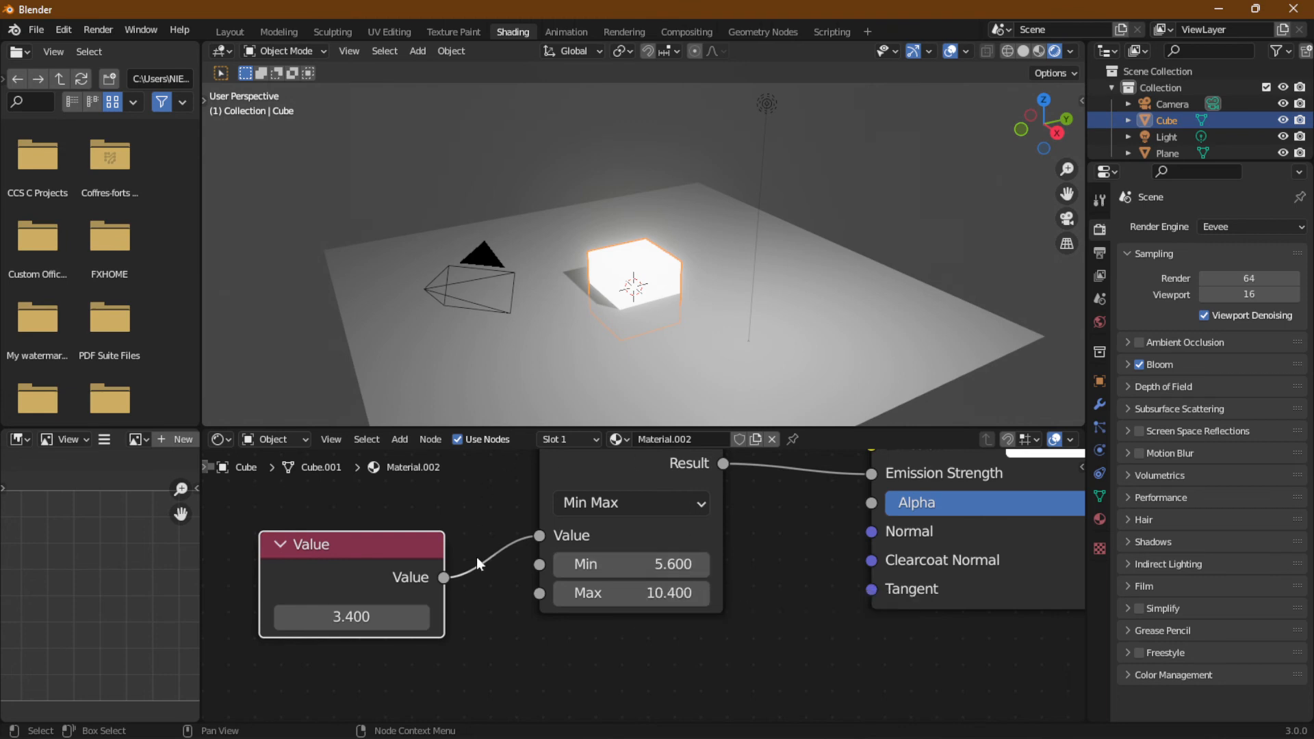
pyautogui.moveTo(352, 617); pyautogui.dragTo(422, 602)
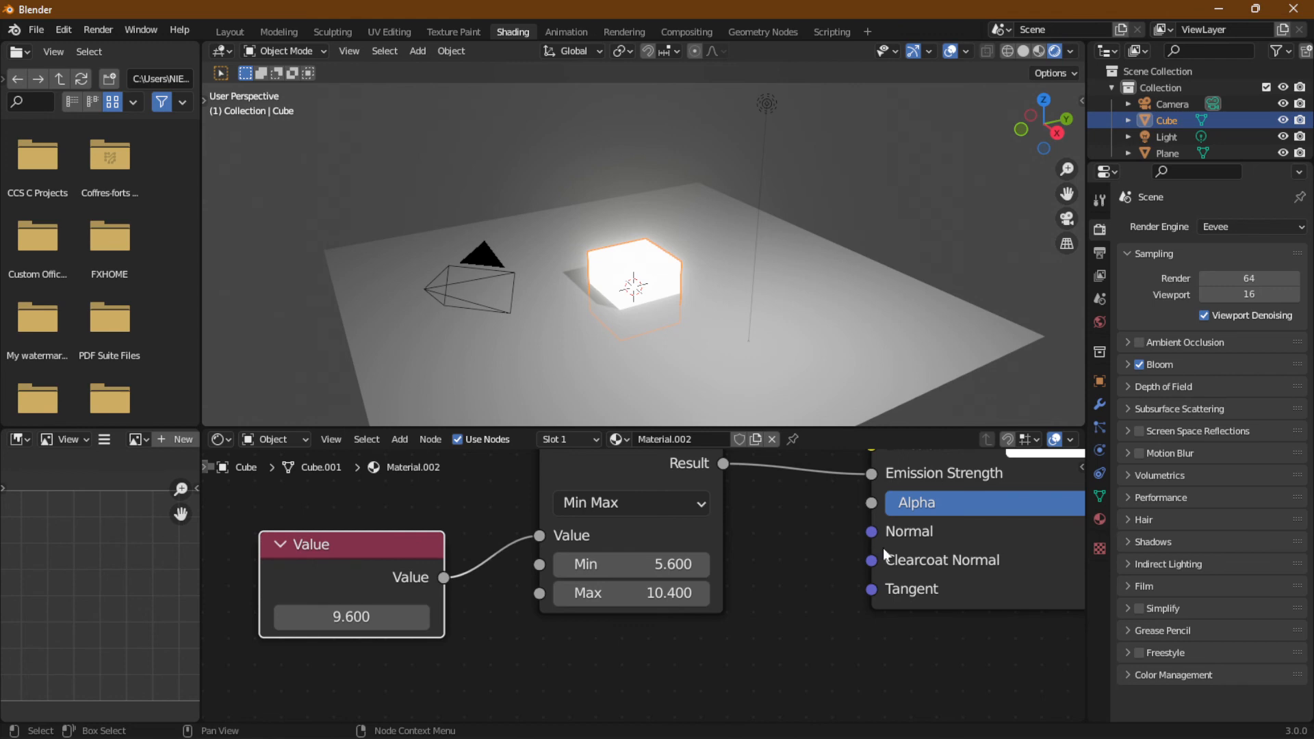
pyautogui.moveTo(349, 608); pyautogui.dragTo(507, 583)
# Step: Set the Clamp node's Max to 20 and the Value node to 30.7, and deselect the cube
pyautogui.scroll(-1, 511, 583)
pyautogui.scroll(-1, 515, 583)
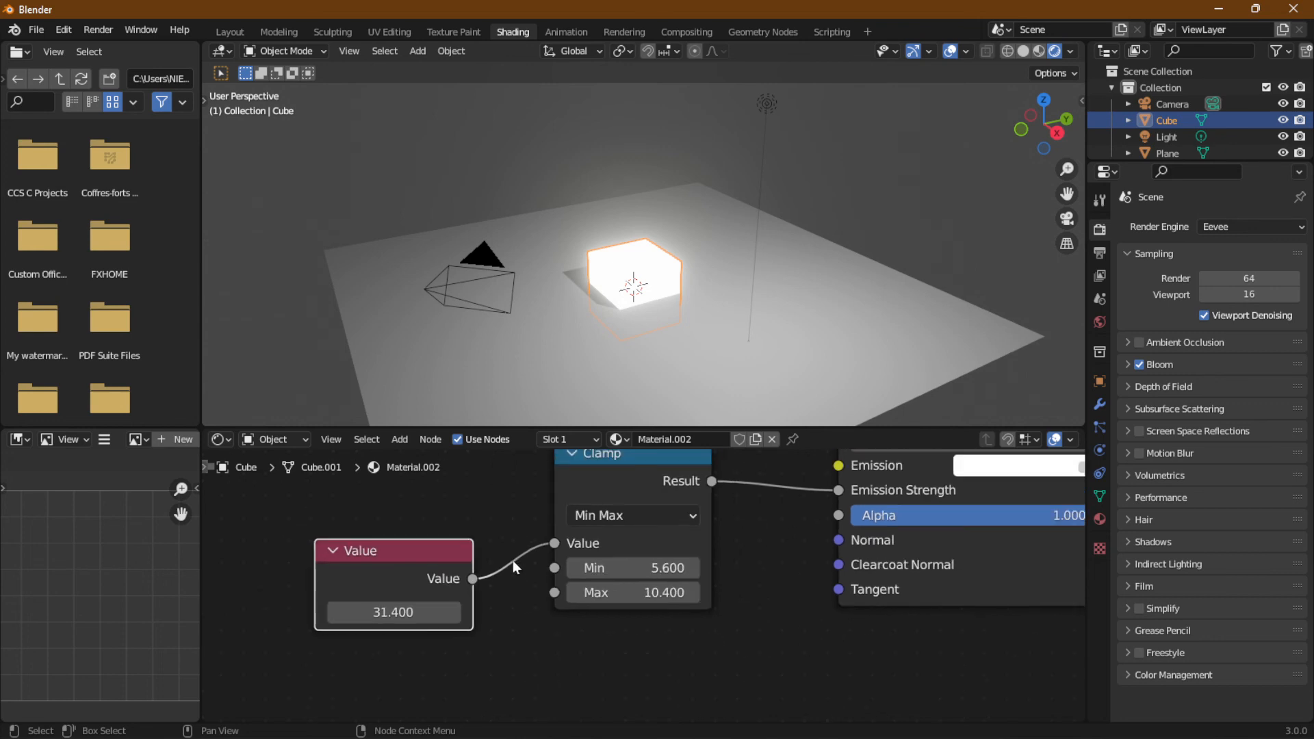
pyautogui.moveTo(486, 471); pyautogui.dragTo(404, 531, button='middle')
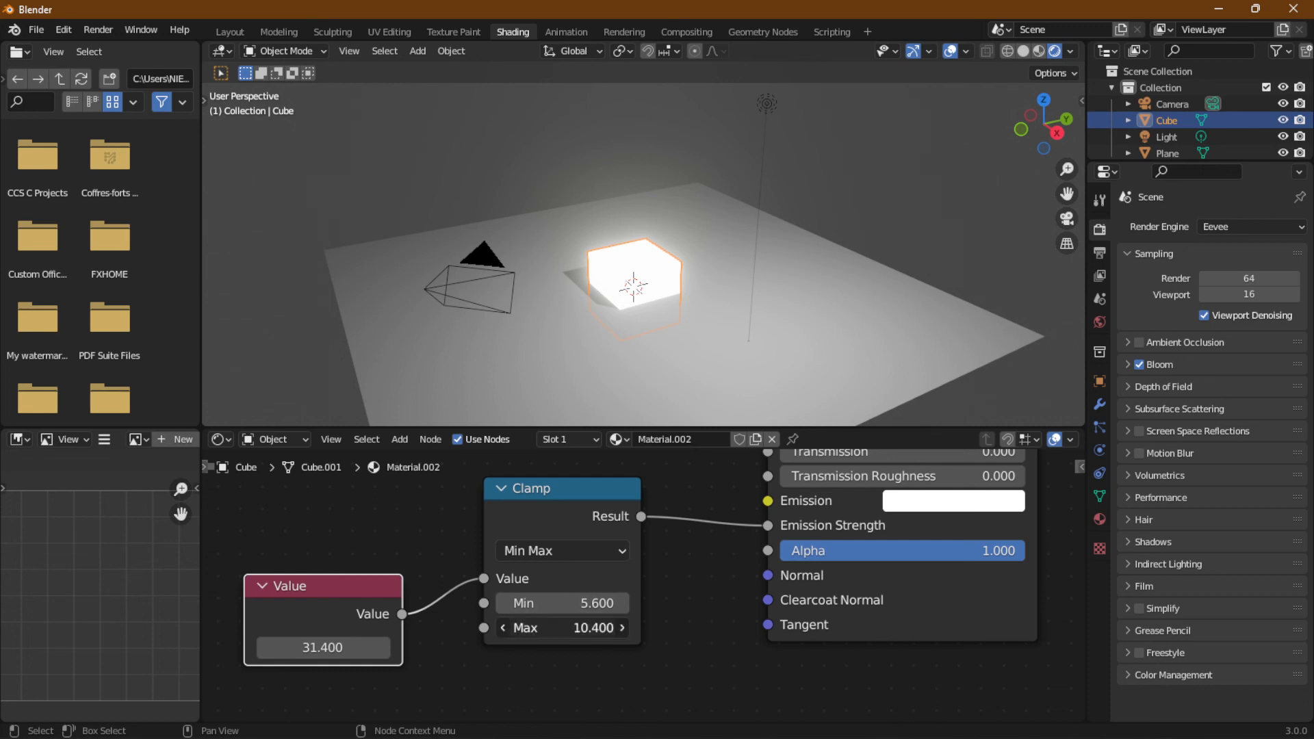
pyautogui.click(558, 628)
pyautogui.write('20')
pyautogui.press('Return')
pyautogui.moveTo(363, 644); pyautogui.dragTo(405, 647)
pyautogui.click(922, 165)
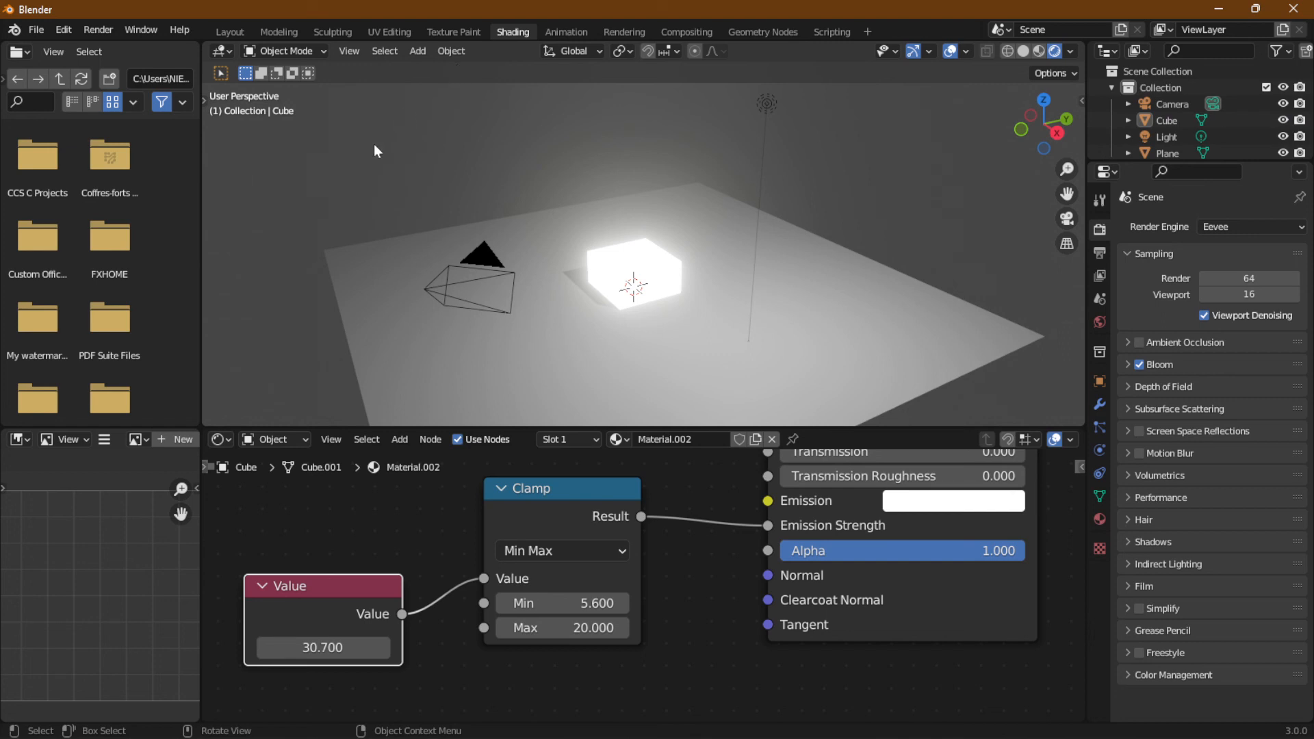
# Step: Open the list of Converter nodes that can be added to the cube's material
pyautogui.click(346, 440)
pyautogui.moveTo(399, 440)
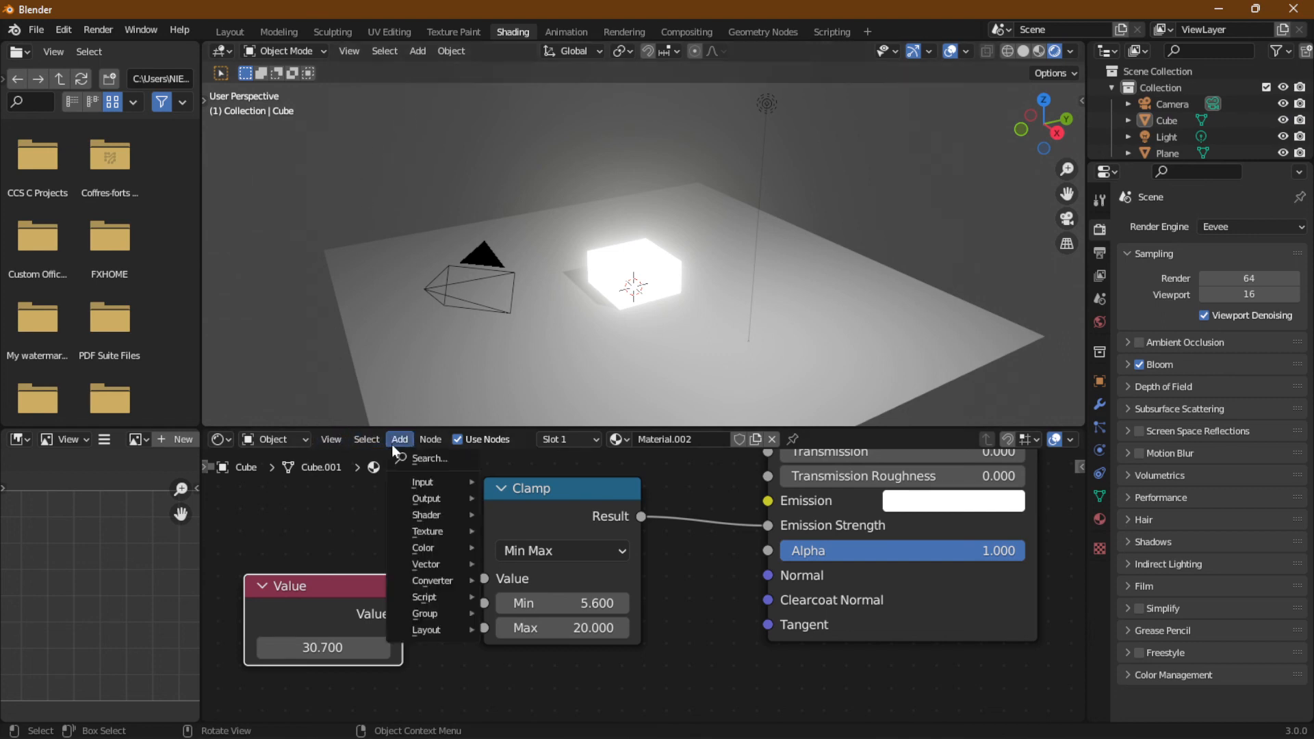
pyautogui.moveTo(428, 582)
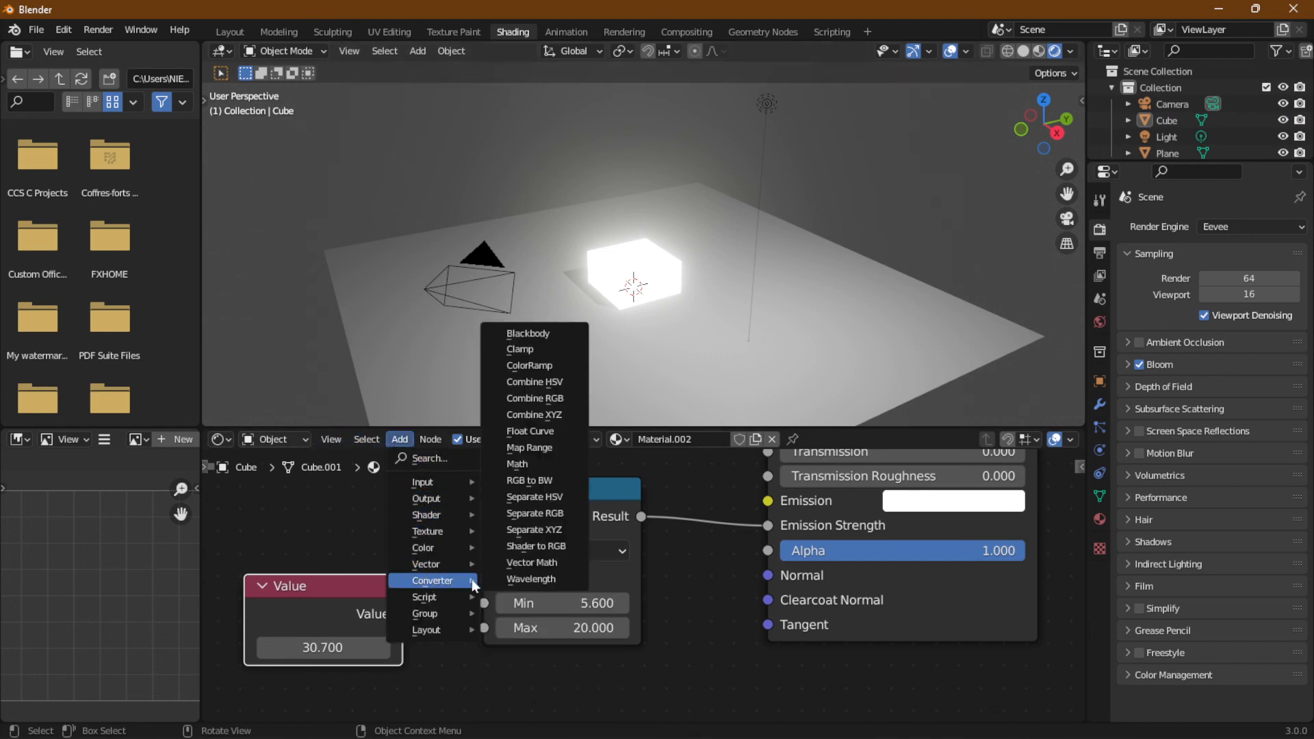